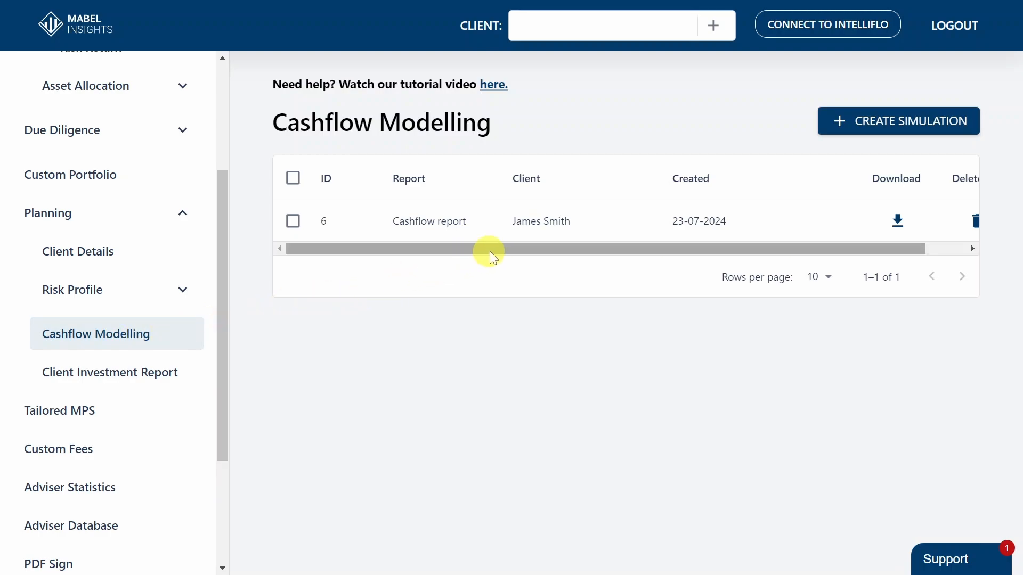
# Open the saved cashflow report and review its general settings, including the explanation of the today's value option
pyautogui.moveTo(519, 247)
pyautogui.mouseDown()
pyautogui.moveTo(580, 247)
pyautogui.moveTo(513, 247)
pyautogui.mouseUp()
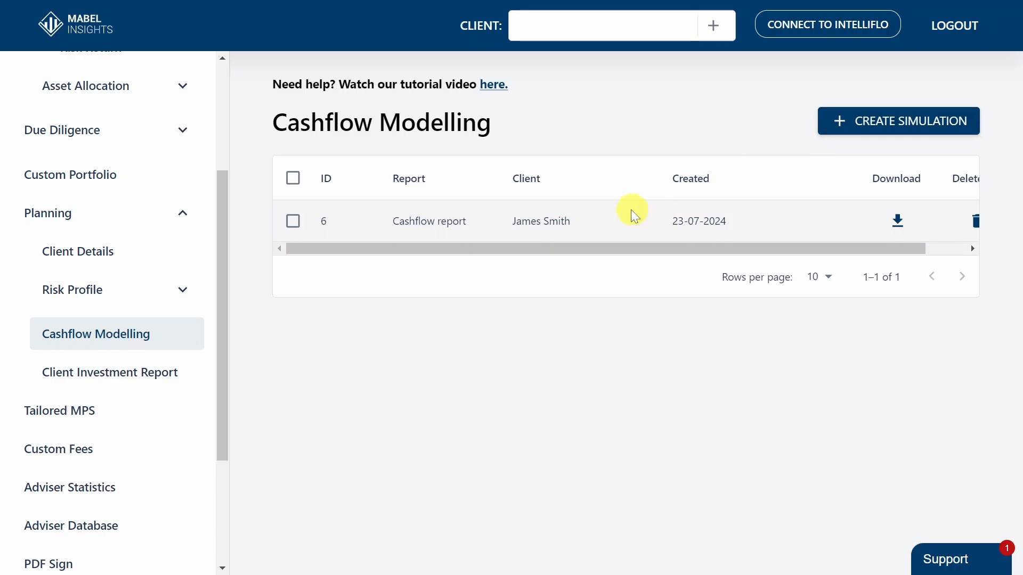
pyautogui.click(612, 217)
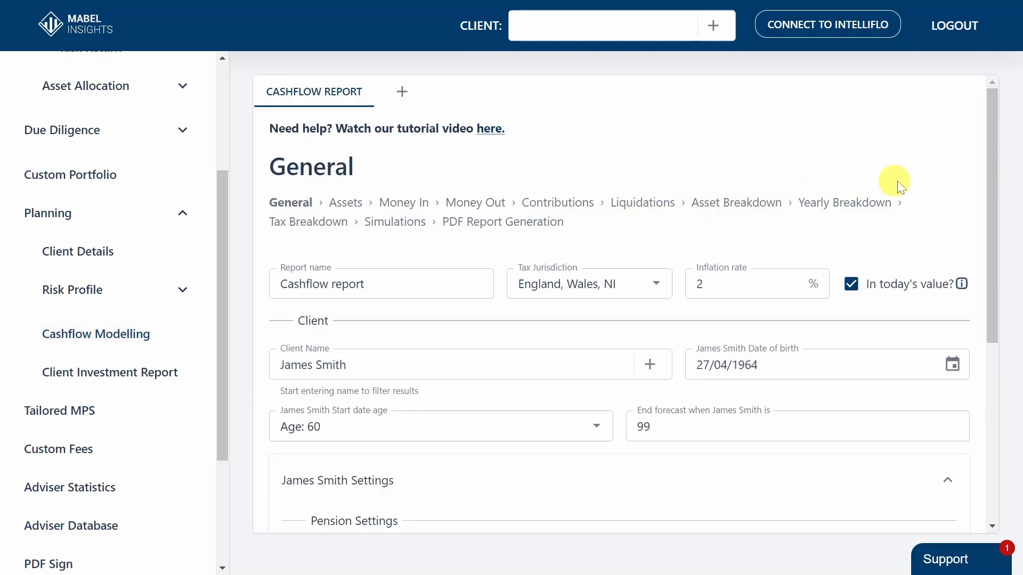
pyautogui.moveTo(994, 162); pyautogui.dragTo(978, 221)
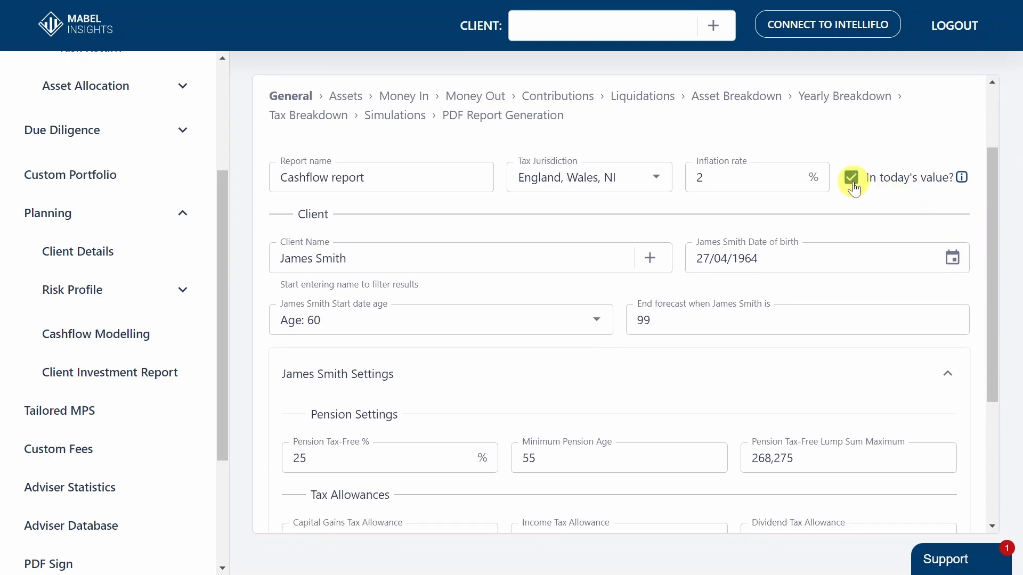
pyautogui.moveTo(960, 177)
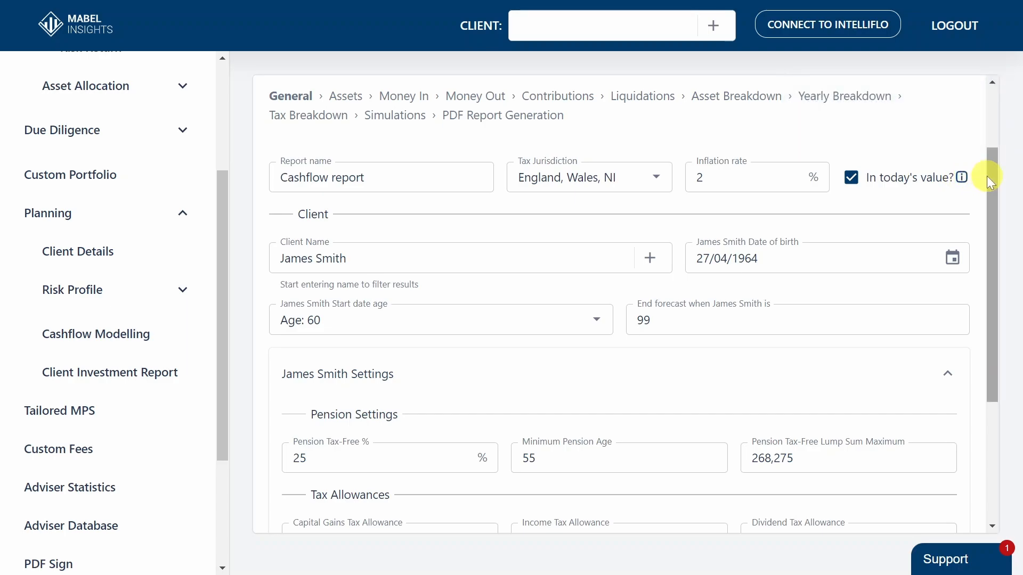
pyautogui.moveTo(987, 176); pyautogui.dragTo(990, 222)
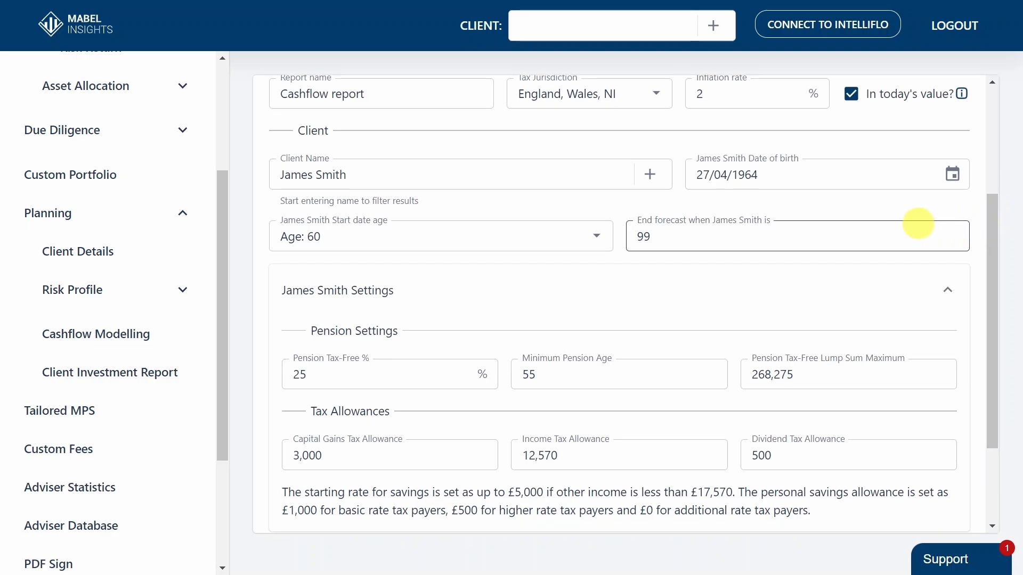
# Inspect the new-client form with the partner option enabled, discard it, and view the list of existing clients
pyautogui.click(652, 180)
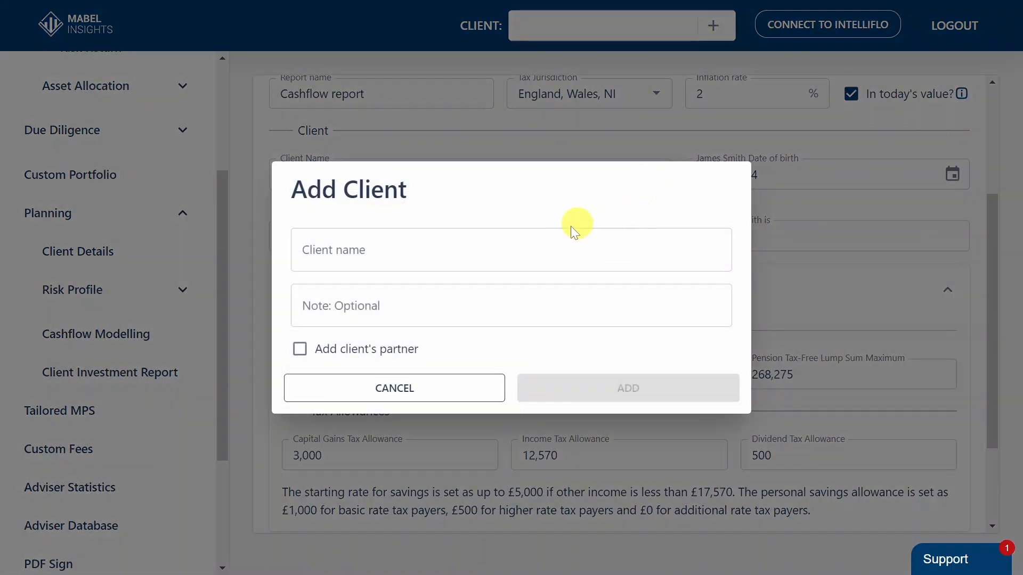
pyautogui.click(300, 349)
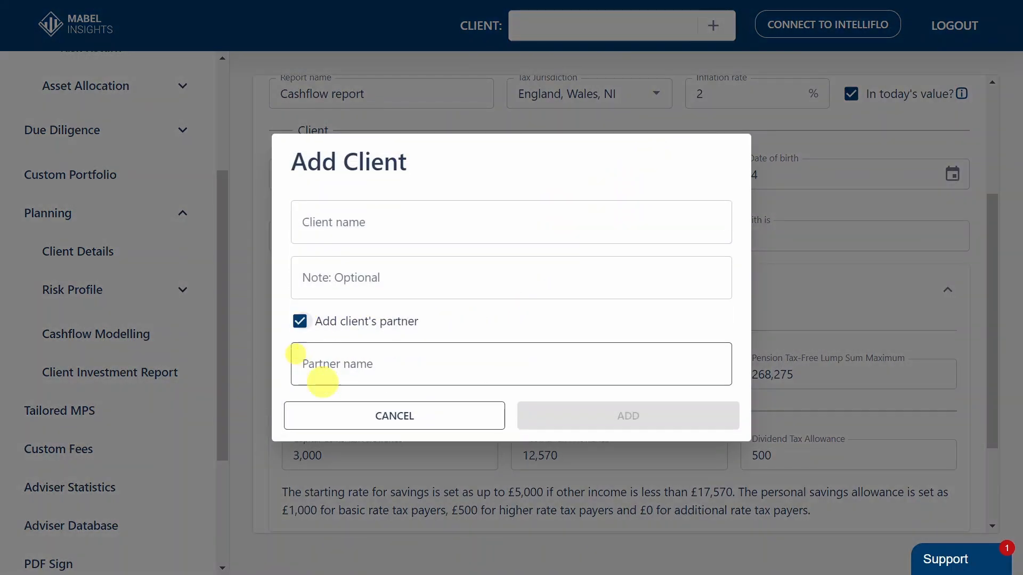
pyautogui.click(337, 419)
pyautogui.click(403, 178)
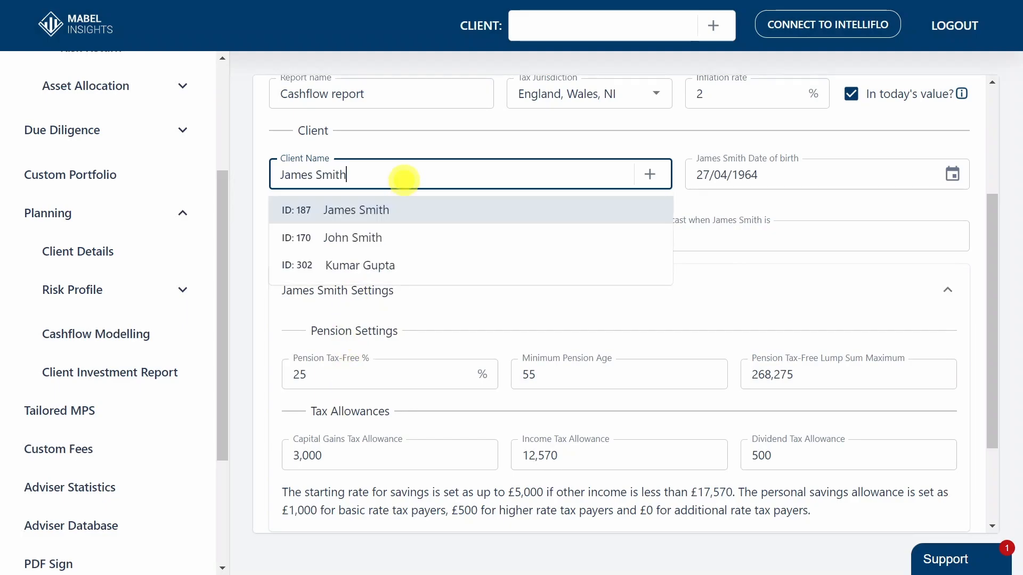
pyautogui.click(503, 141)
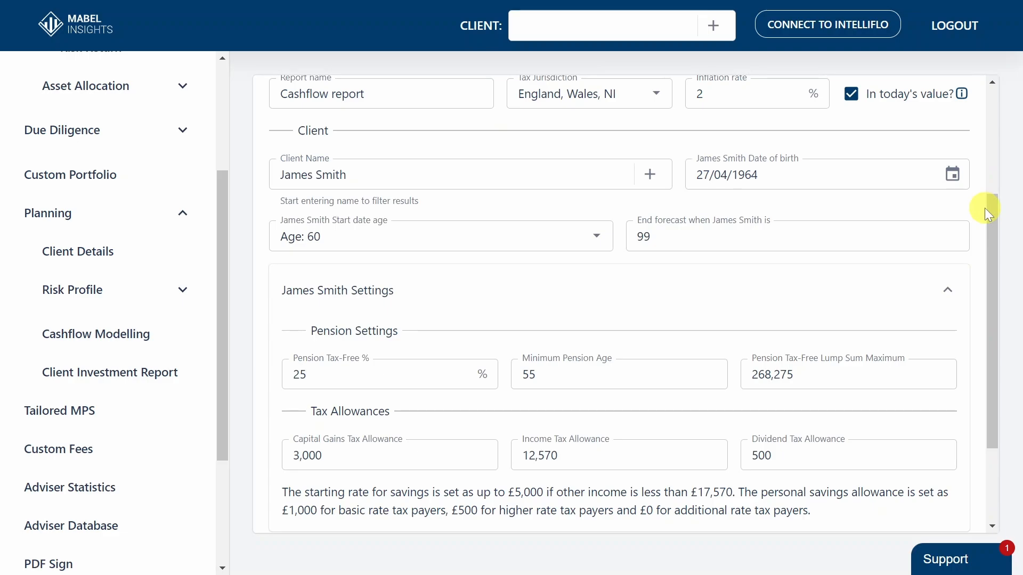
# Set the client's pension tax-free percentage to 25 and update the general settings
pyautogui.moveTo(990, 209); pyautogui.dragTo(982, 306)
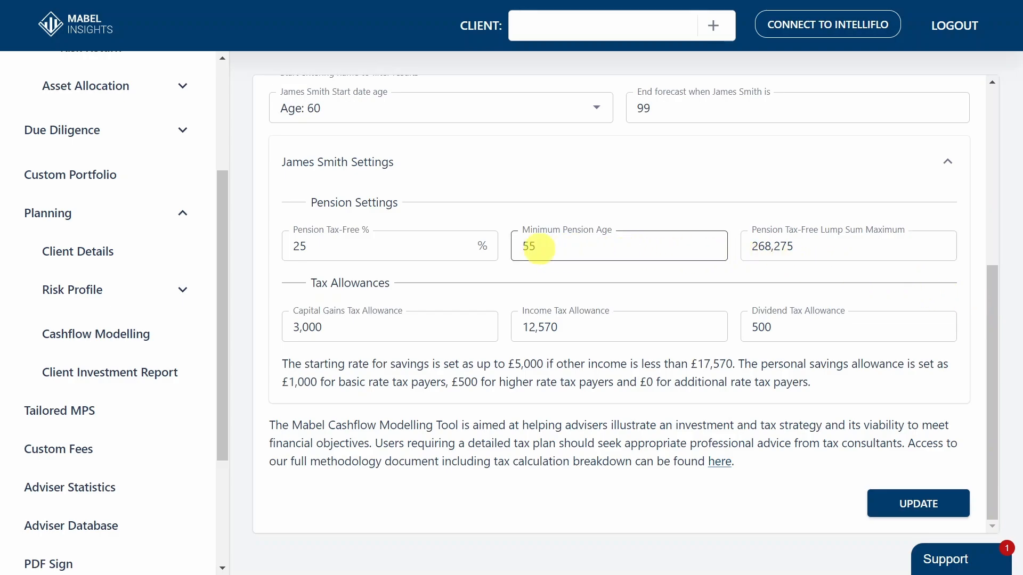
pyautogui.moveTo(393, 245); pyautogui.dragTo(270, 245)
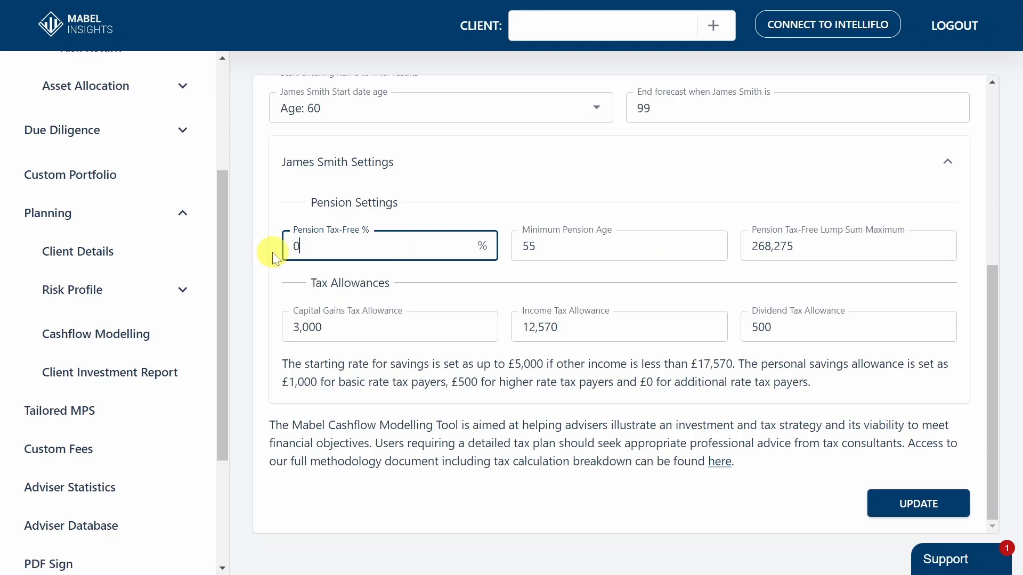
pyautogui.write('0')
pyautogui.press('BackSpace')
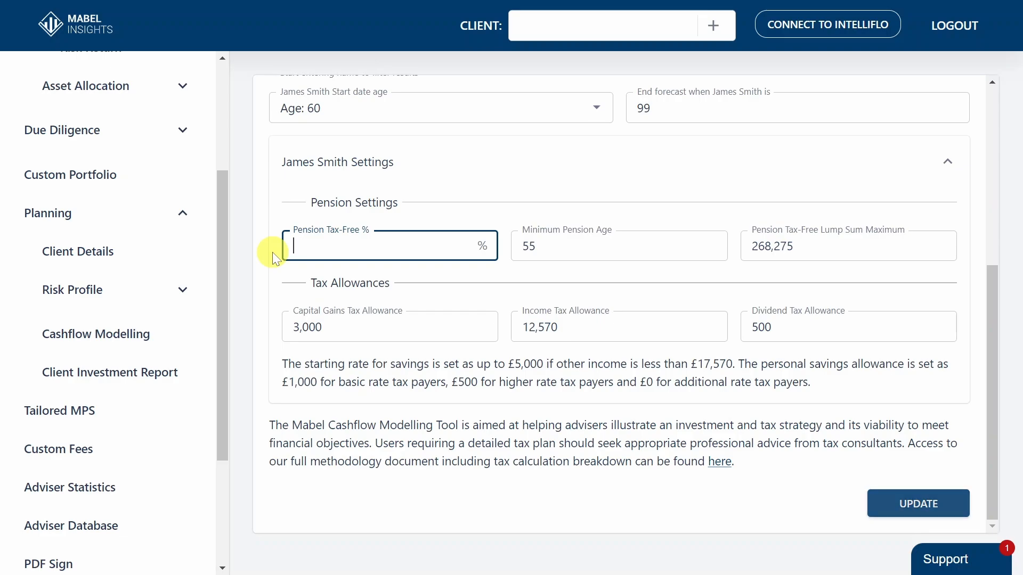
pyautogui.write('25')
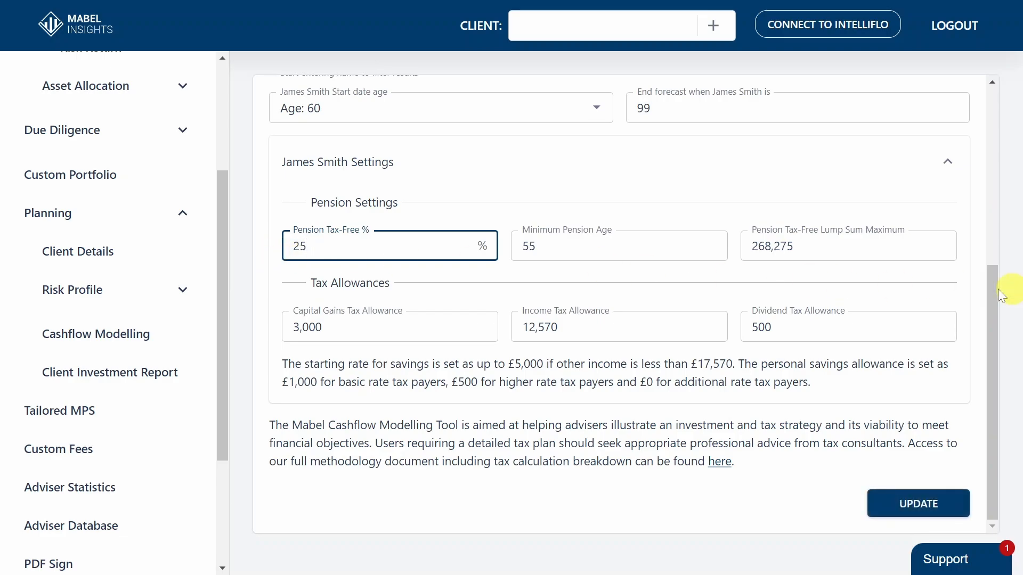
pyautogui.click(972, 288)
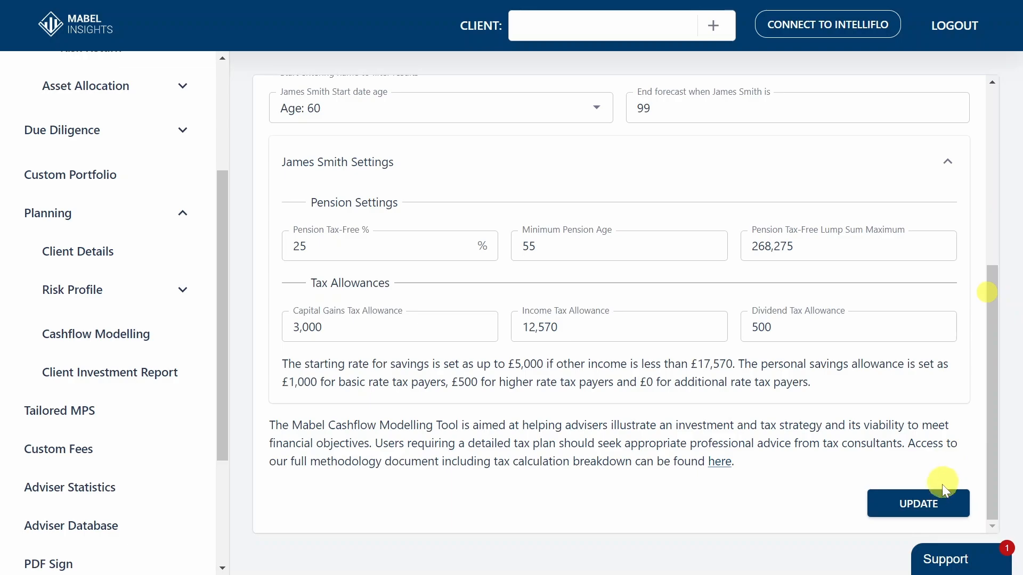
pyautogui.click(939, 504)
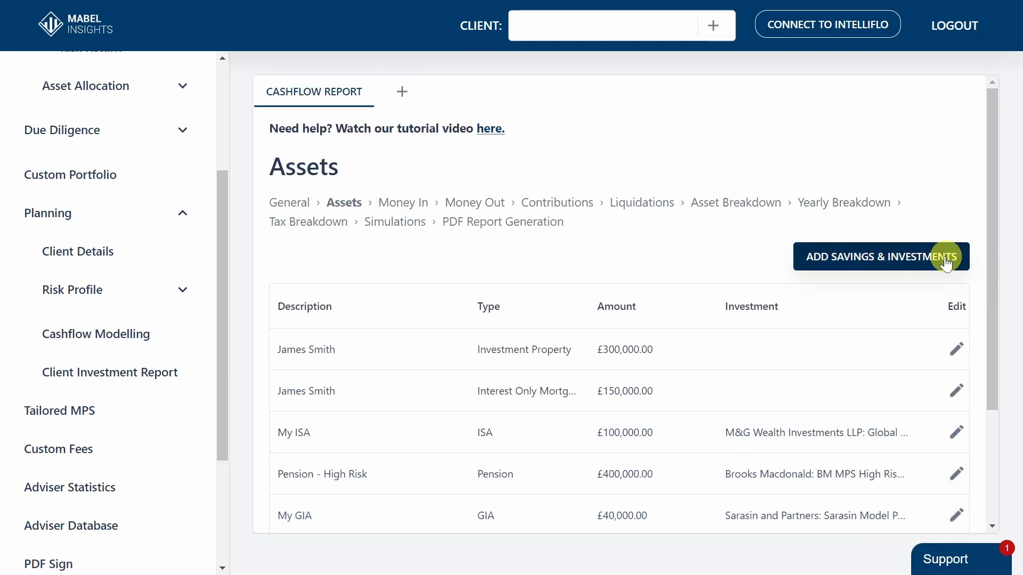
# Look through the asset types available for a new saving or investment, without adding one
pyautogui.click(930, 261)
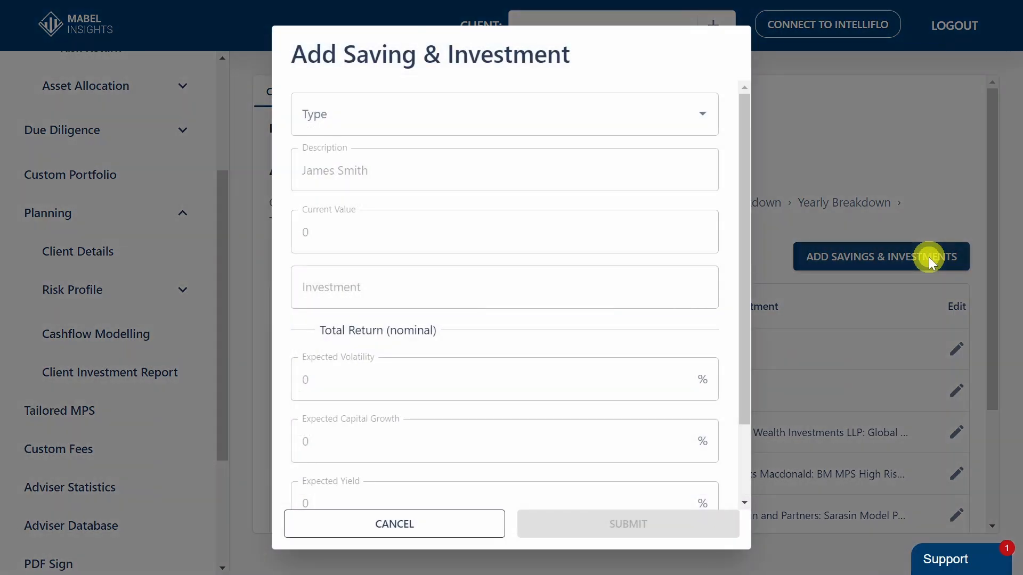
pyautogui.click(651, 110)
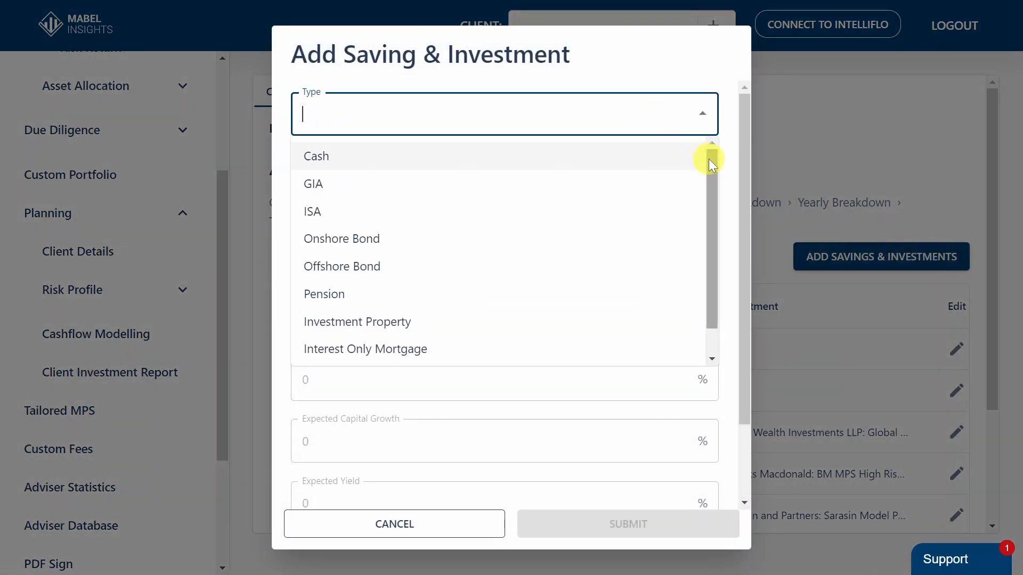
pyautogui.moveTo(709, 159)
pyautogui.mouseDown()
pyautogui.moveTo(707, 203)
pyautogui.moveTo(711, 153)
pyautogui.mouseUp()
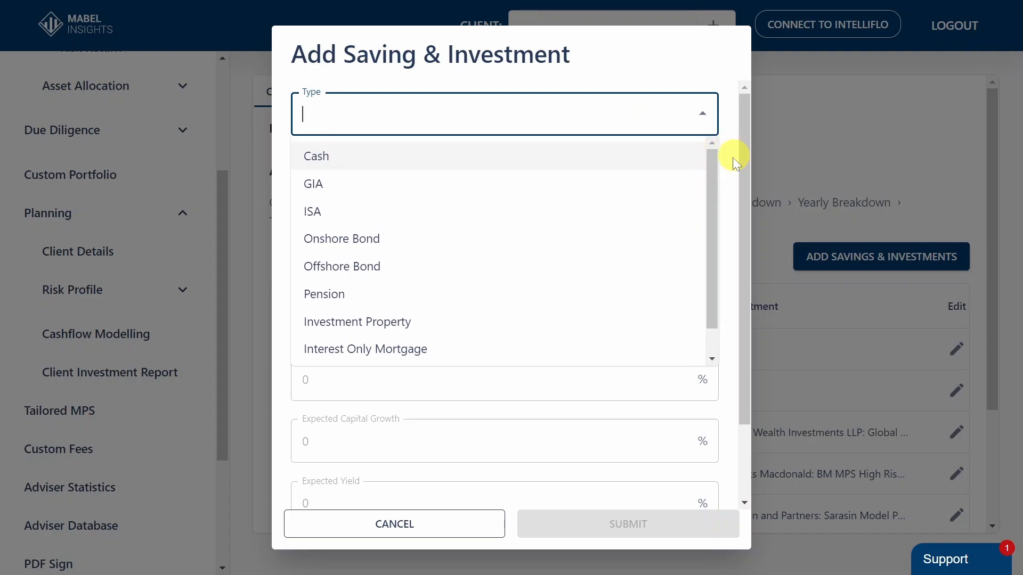
pyautogui.click(450, 525)
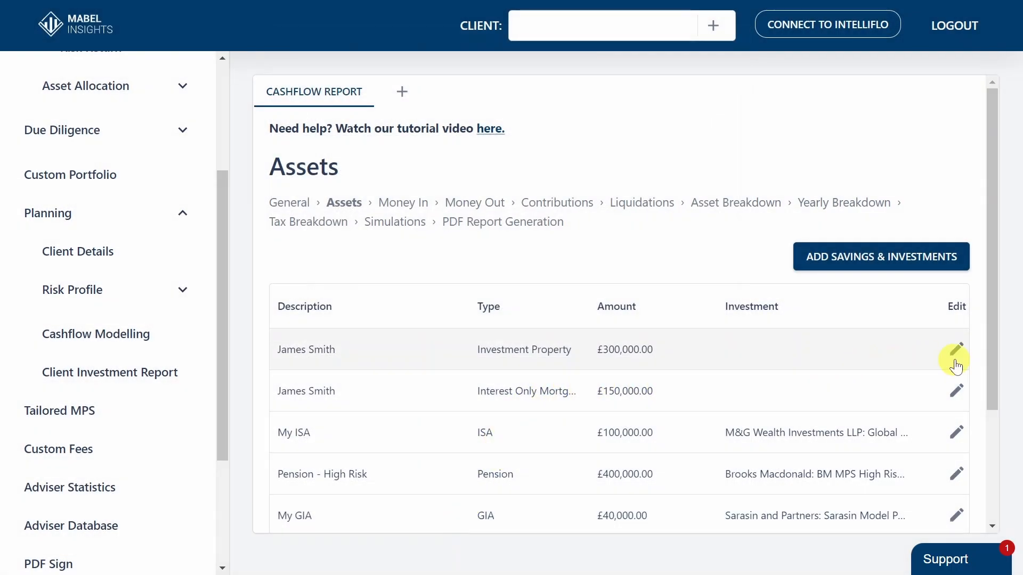
# Review the details of the Pension - High Risk asset and leave it without saving
pyautogui.moveTo(990, 351); pyautogui.dragTo(983, 442)
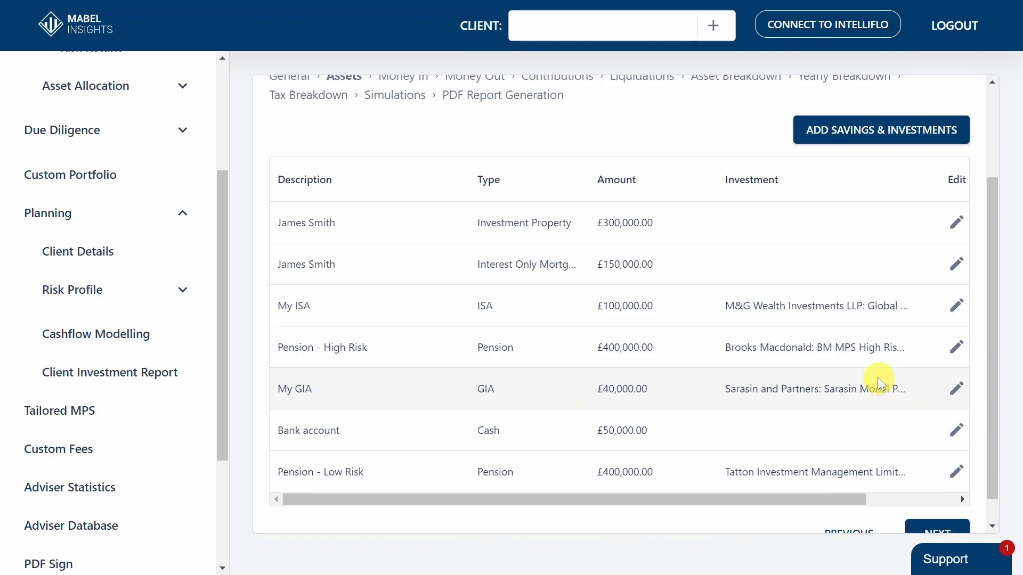
pyautogui.click(951, 358)
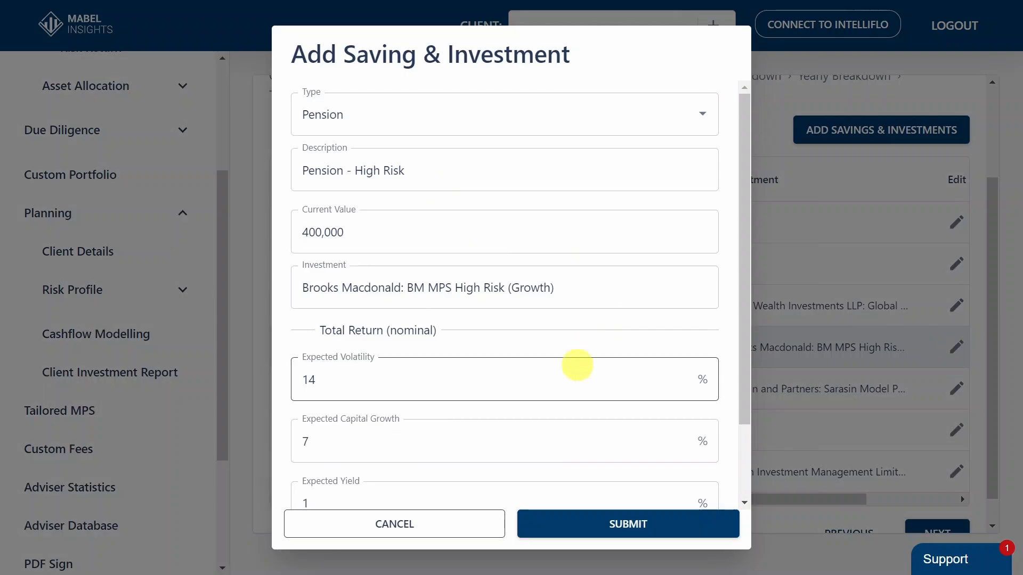
pyautogui.click(457, 523)
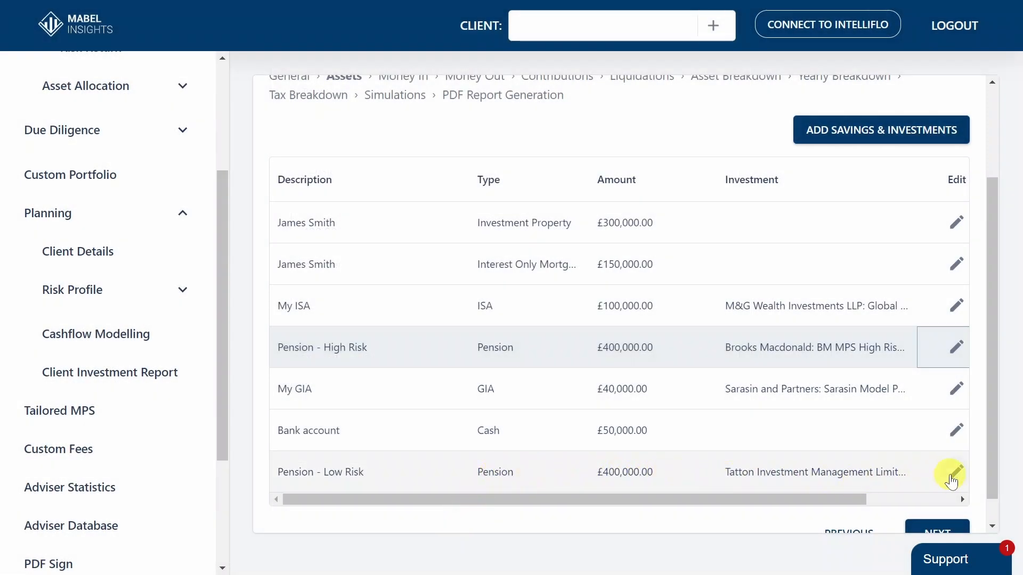
# Examine the Pension - Low Risk asset's investment choices, expected returns and total fee information, without saving changes
pyautogui.click(952, 480)
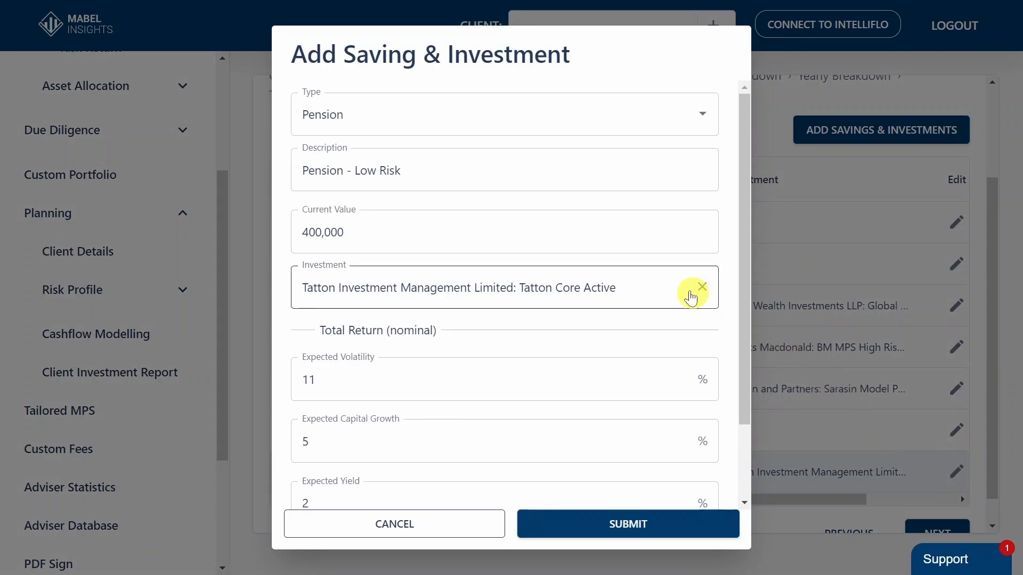
pyautogui.click(690, 294)
pyautogui.scroll(-5, 712, 488)
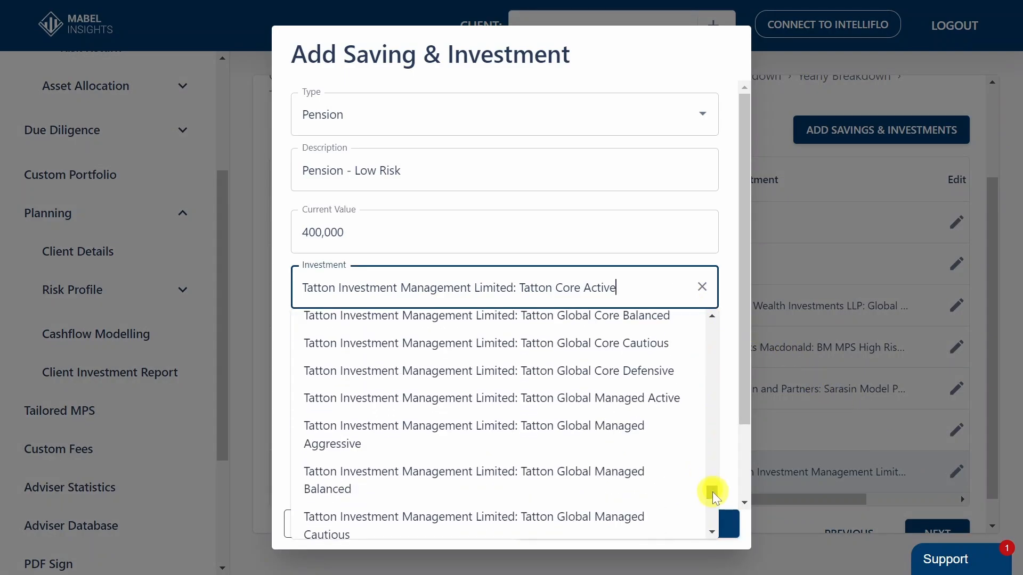
pyautogui.scroll(-6, 712, 491)
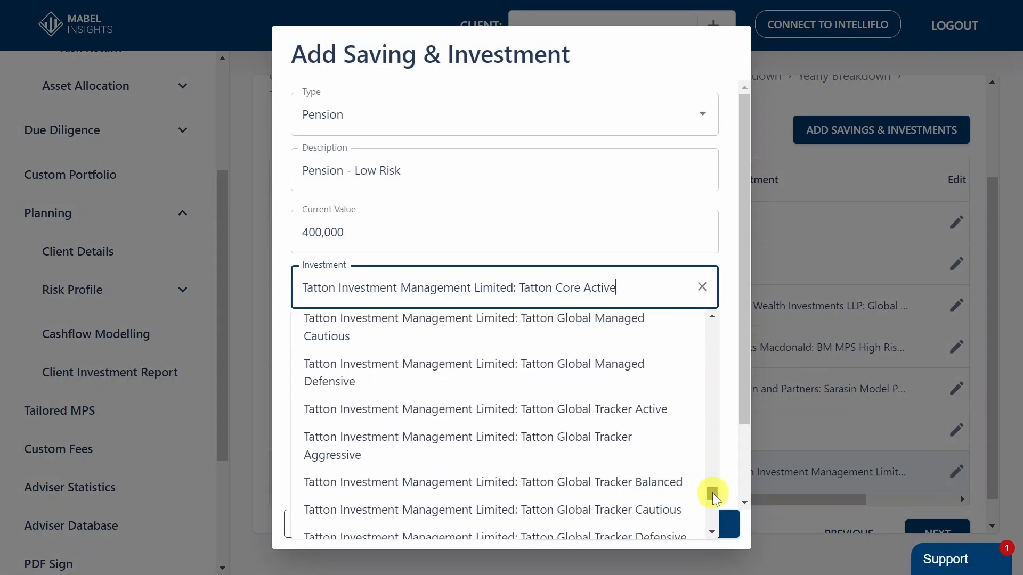
pyautogui.click(733, 377)
pyautogui.moveTo(742, 362); pyautogui.dragTo(739, 448)
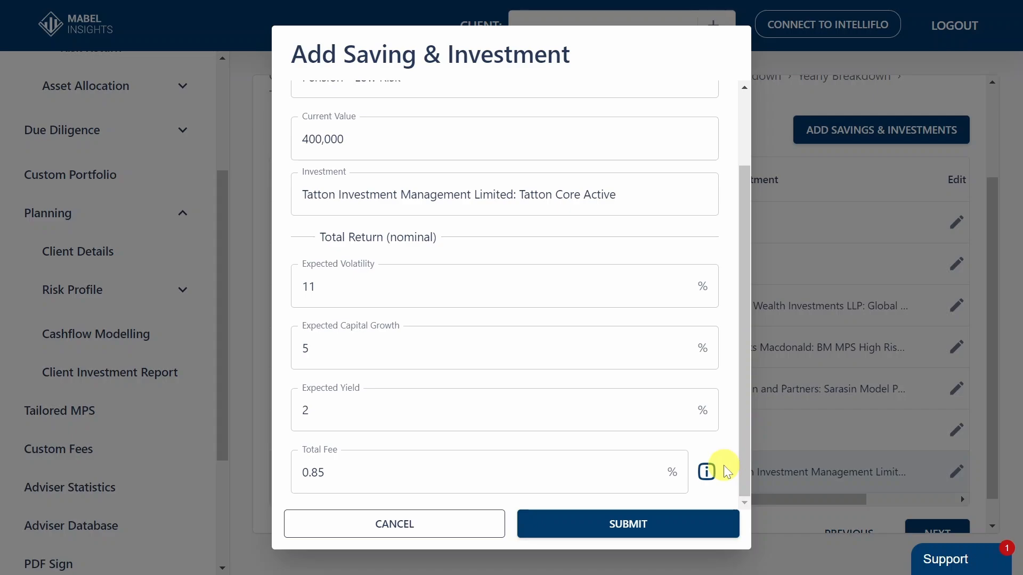
pyautogui.moveTo(713, 467)
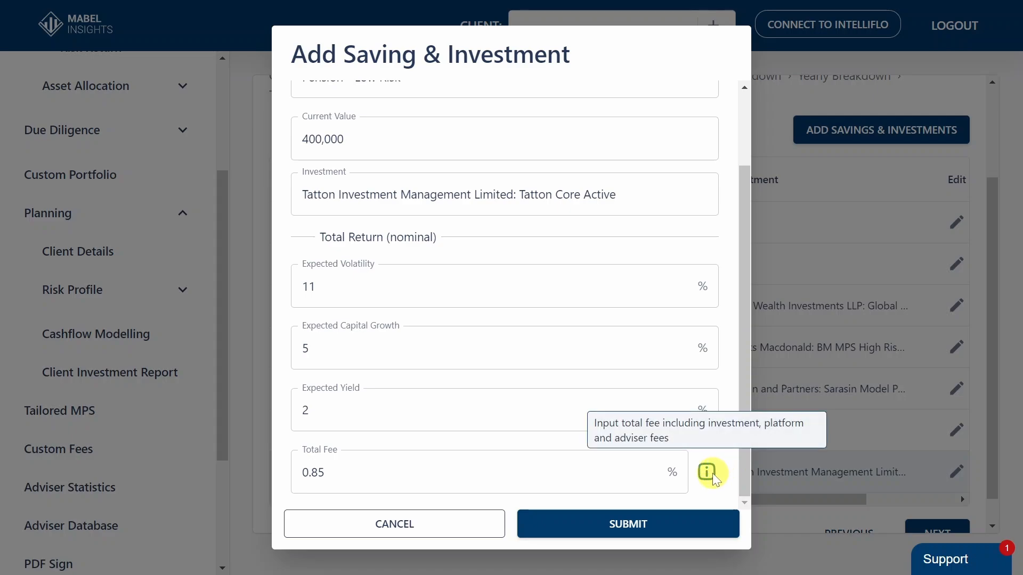
pyautogui.click(463, 527)
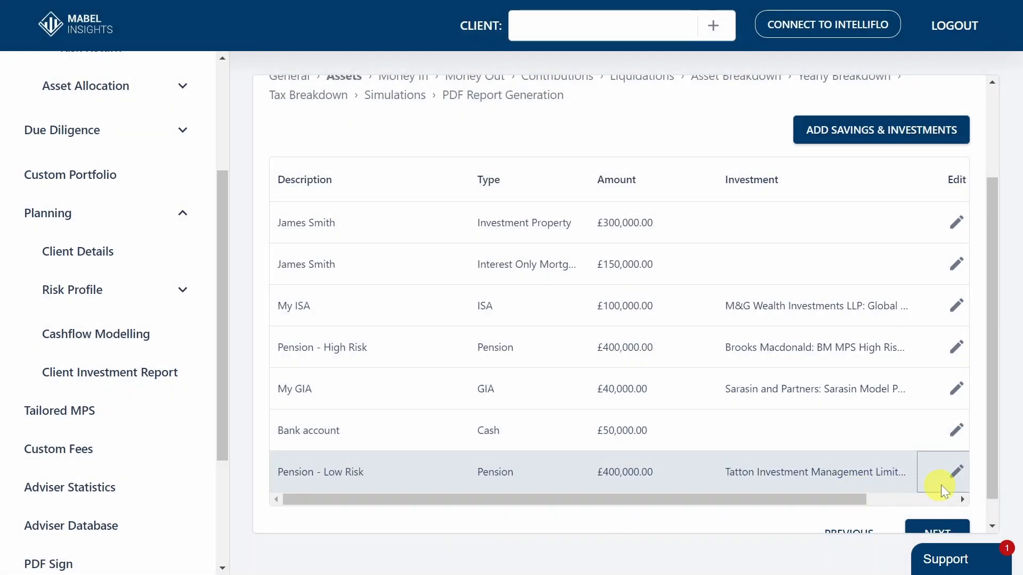
# Proceed to the Money In stage and look through the income types for a new entry, without adding one
pyautogui.scroll(-1, 985, 480)
pyautogui.click(957, 506)
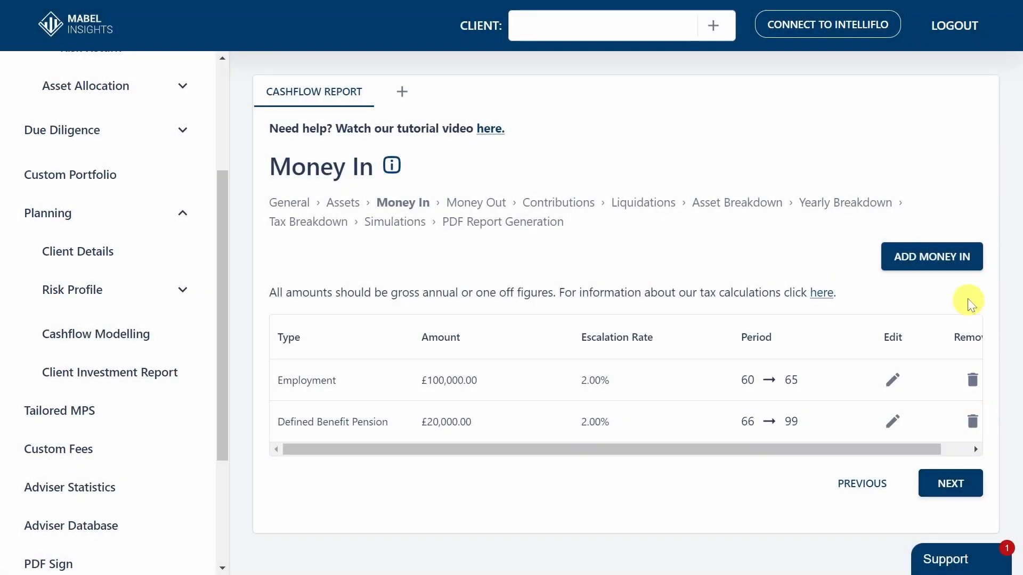
pyautogui.click(946, 267)
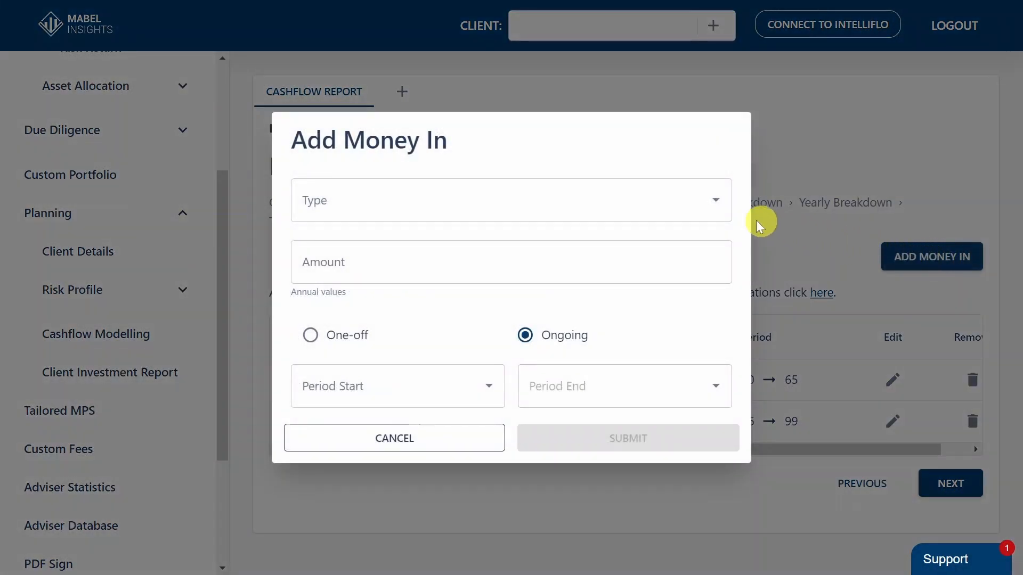
pyautogui.click(684, 197)
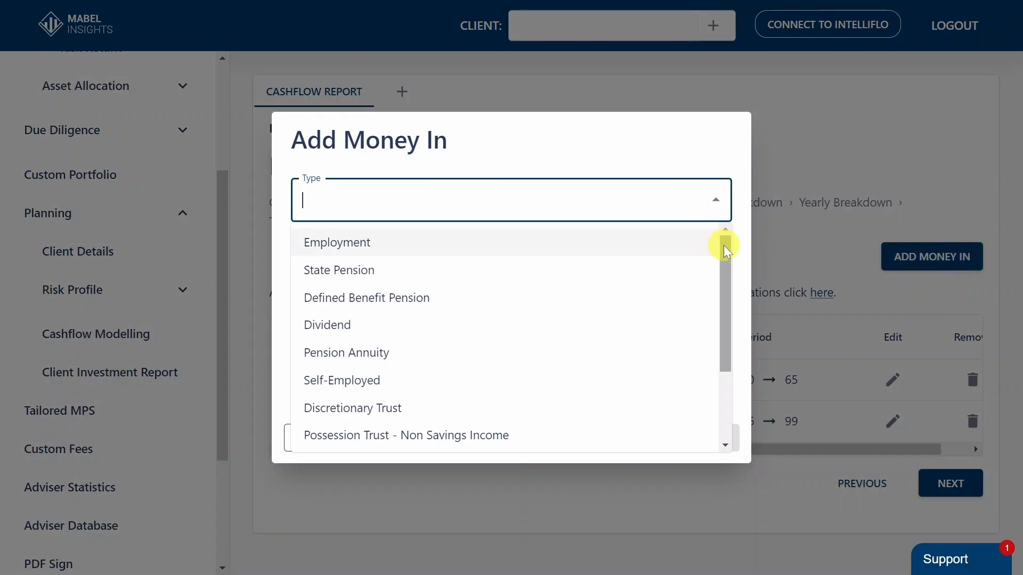
pyautogui.moveTo(726, 255)
pyautogui.mouseDown()
pyautogui.moveTo(720, 320)
pyautogui.moveTo(717, 240)
pyautogui.mouseUp()
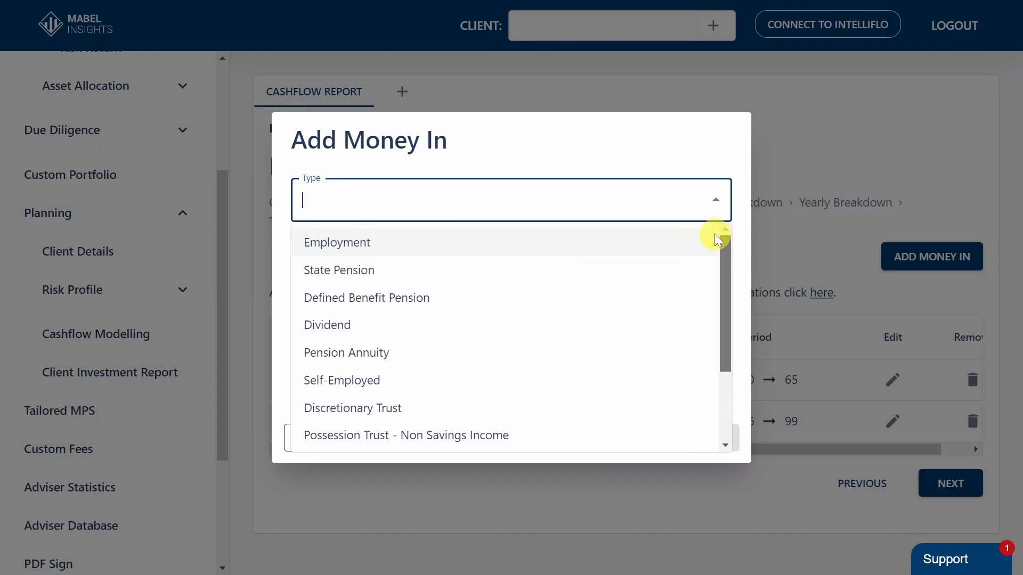
pyautogui.click(777, 224)
pyautogui.click(776, 223)
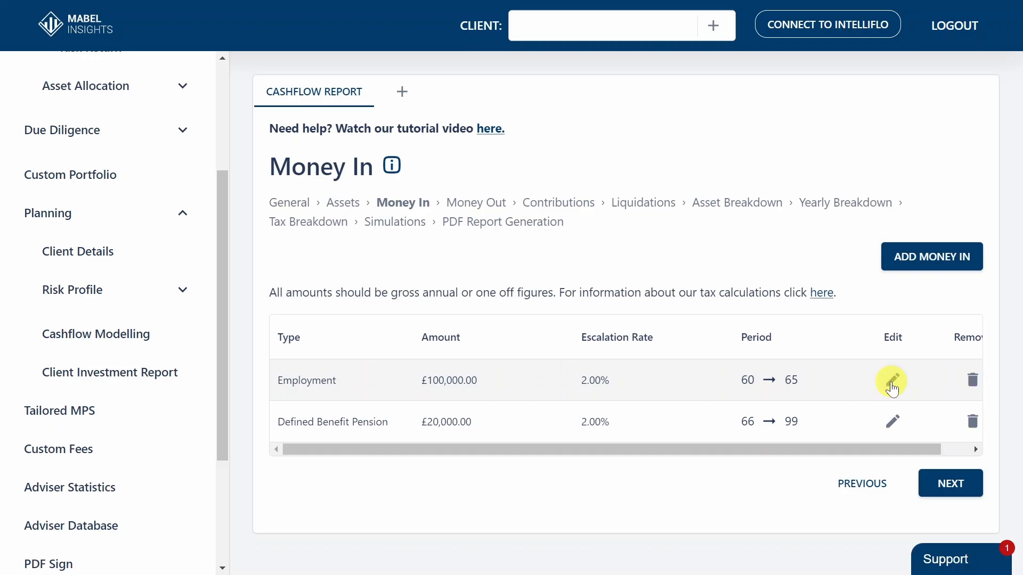
# Review the Employment income entry's amount, period and escalation rate explanation, and leave it without saving
pyautogui.click(892, 384)
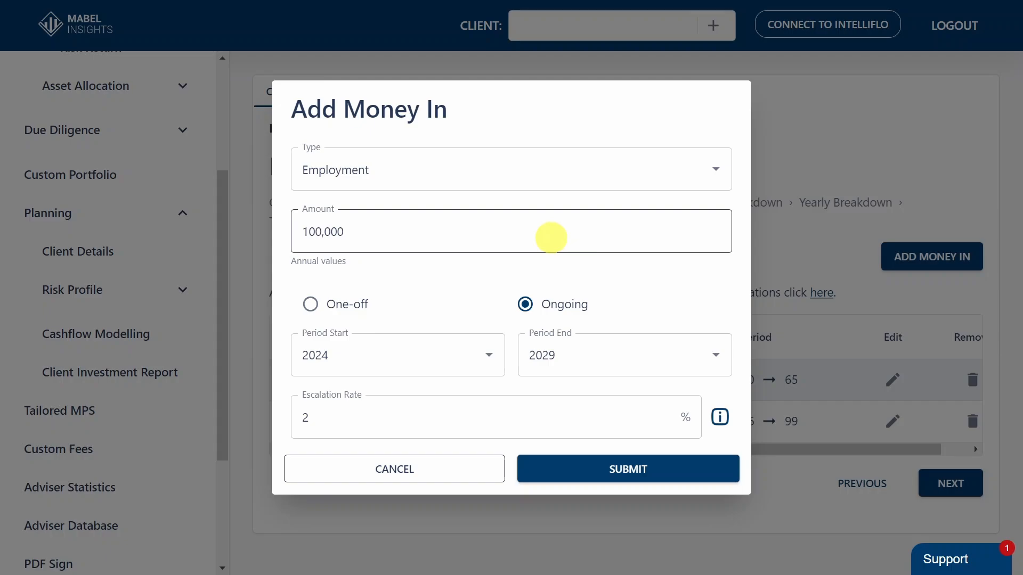
pyautogui.click(551, 237)
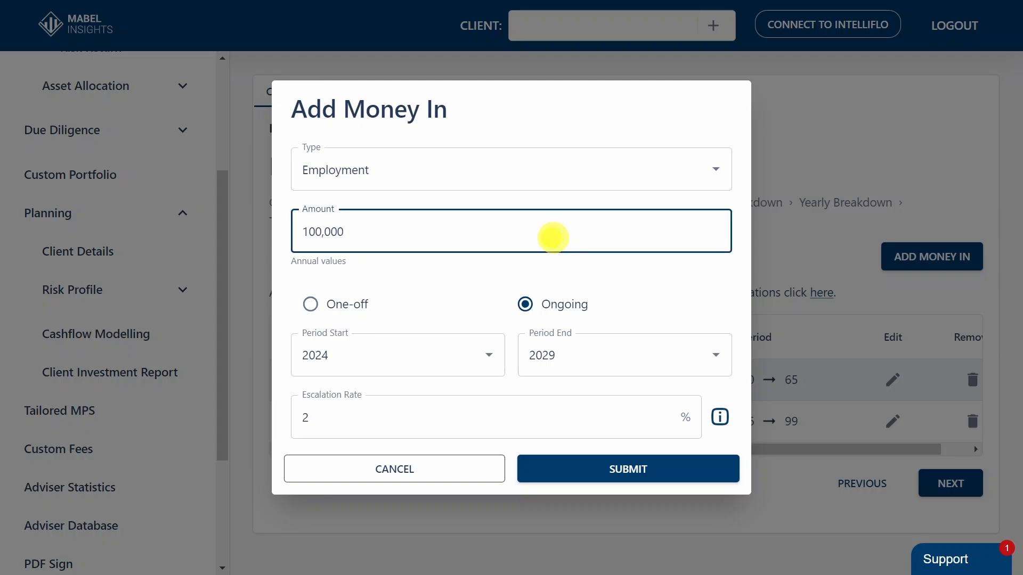
pyautogui.click(636, 266)
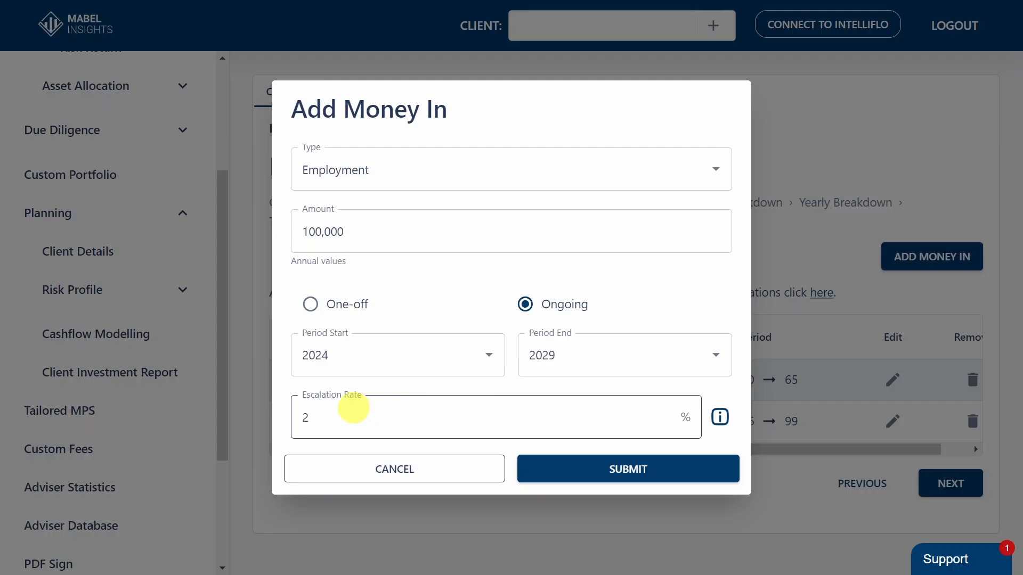
pyautogui.moveTo(719, 418)
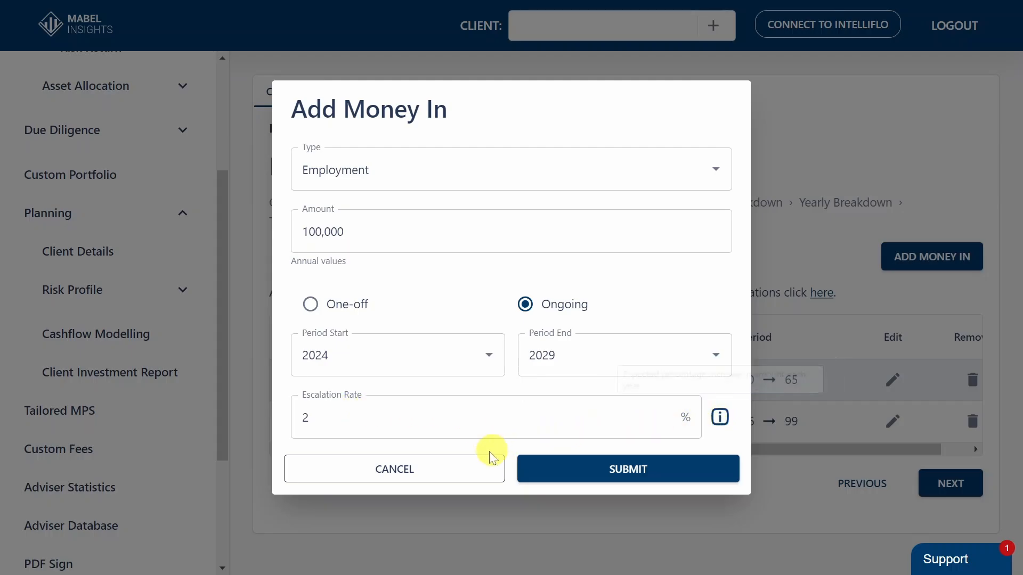
pyautogui.click(469, 465)
# Proceed to the Money Out stage and review the GIA to ISA entry, including its annuity and spending option explanations, without saving
pyautogui.click(933, 486)
pyautogui.click(848, 463)
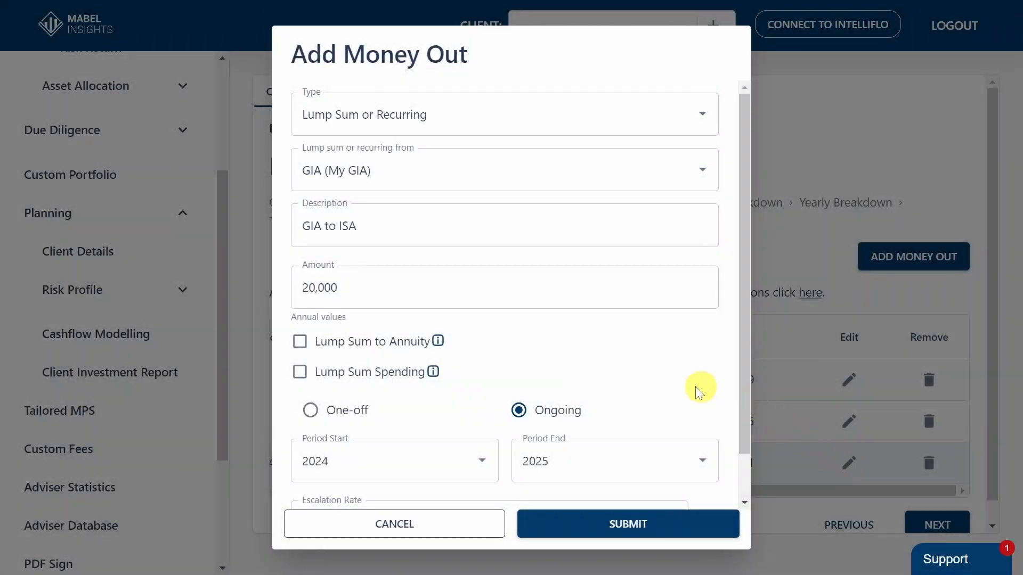
pyautogui.moveTo(440, 343)
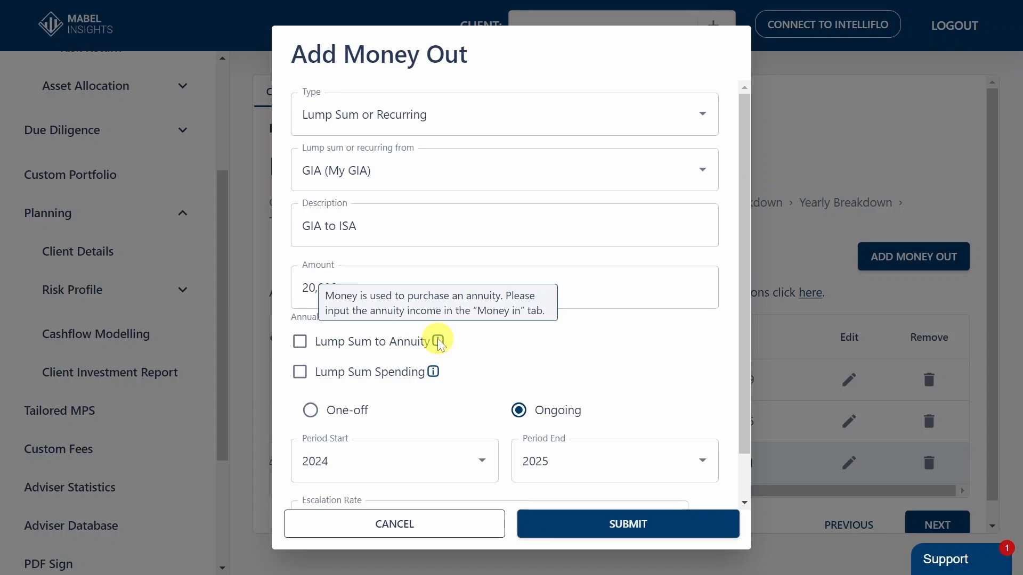
pyautogui.moveTo(436, 379)
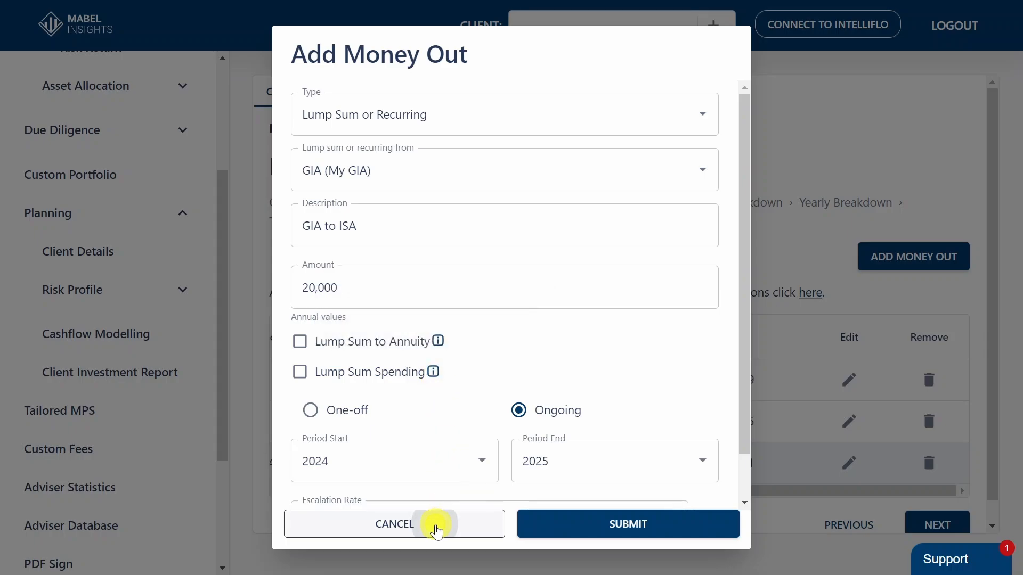
pyautogui.click(436, 527)
# Proceed to the Contributions stage and look through the accounts a new contribution can go to, without adding one
pyautogui.click(939, 526)
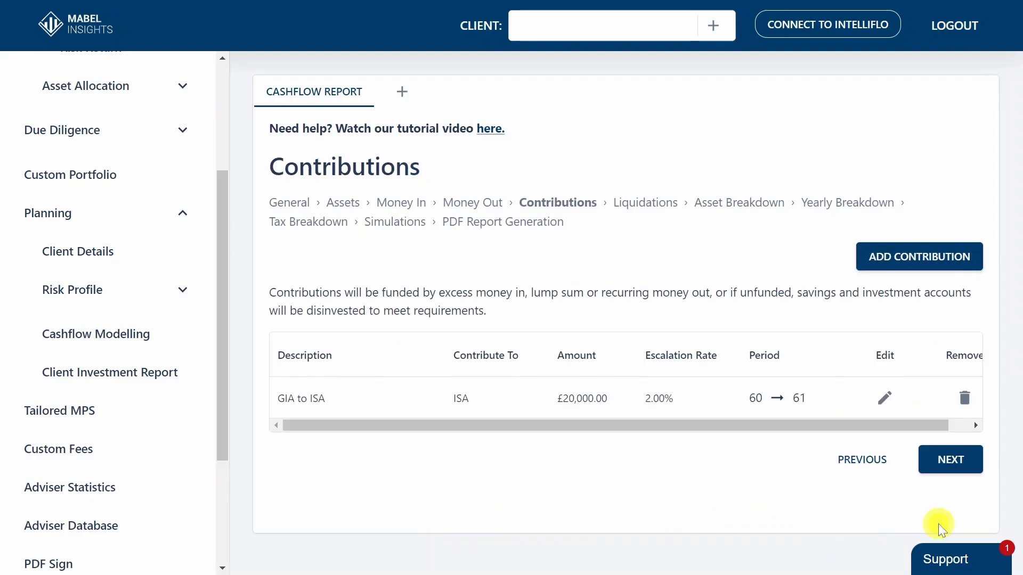
pyautogui.click(883, 258)
pyautogui.click(638, 161)
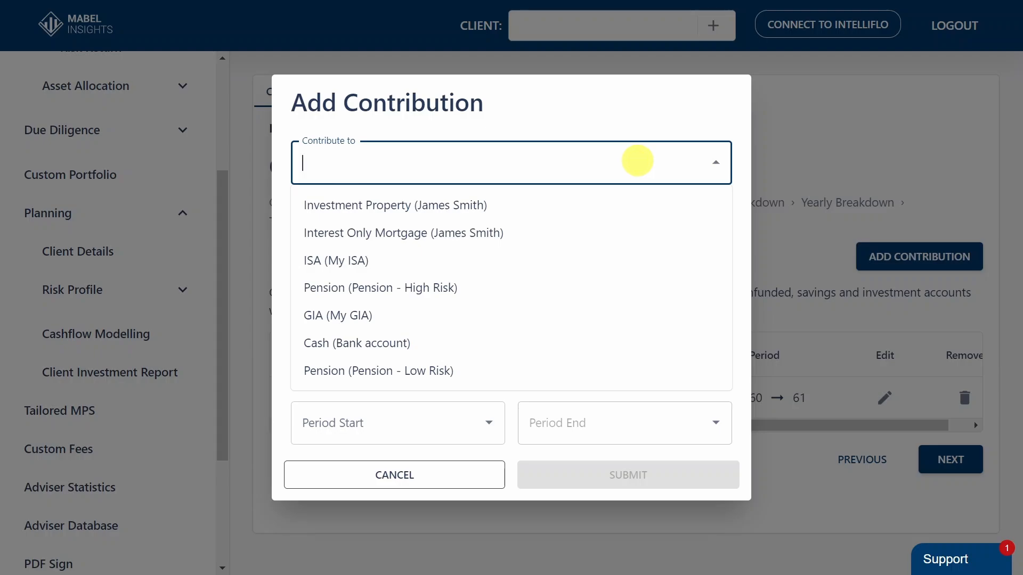
pyautogui.click(776, 273)
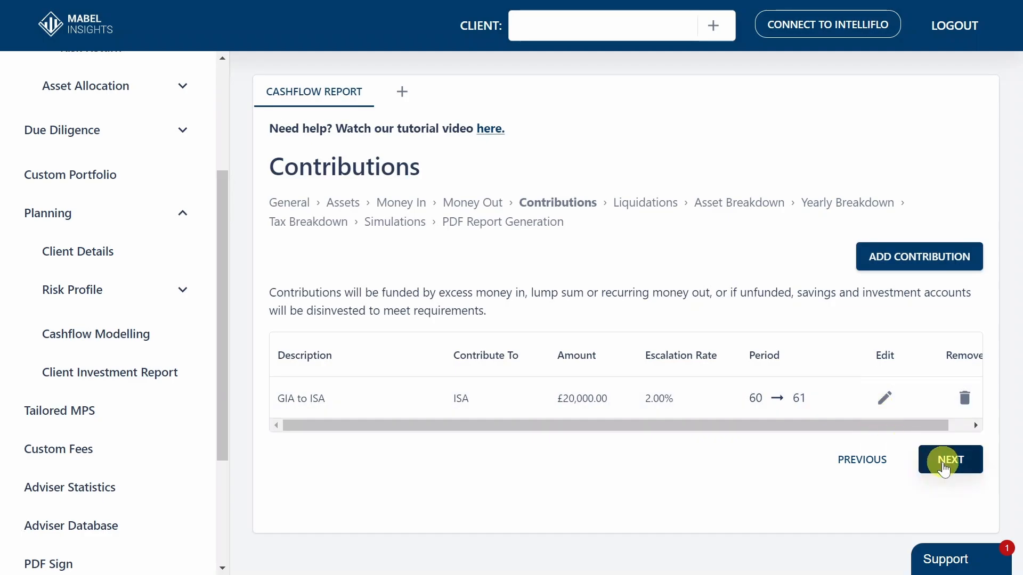
# Review the GIA to ISA contribution and its External Source explanation, and leave it without saving
pyautogui.click(884, 398)
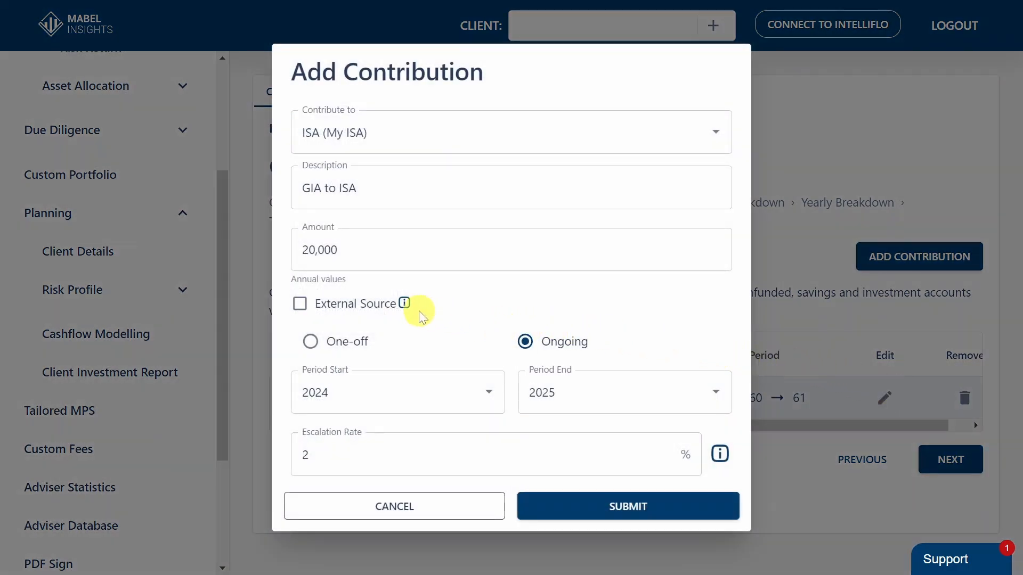
pyautogui.moveTo(406, 304)
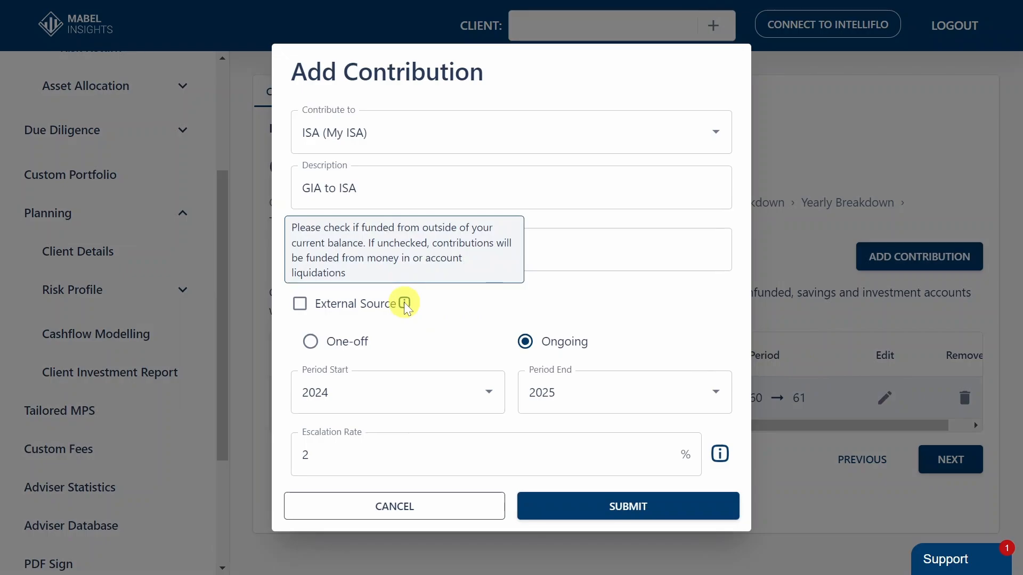
pyautogui.click(418, 505)
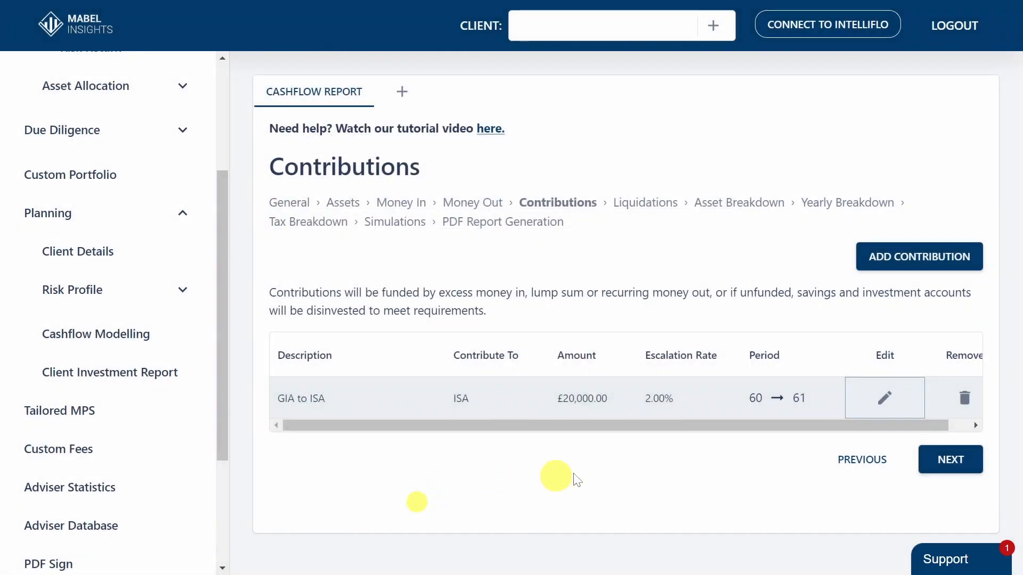
# Proceed to the Liquidations stage and open the liquidation settings
pyautogui.click(945, 460)
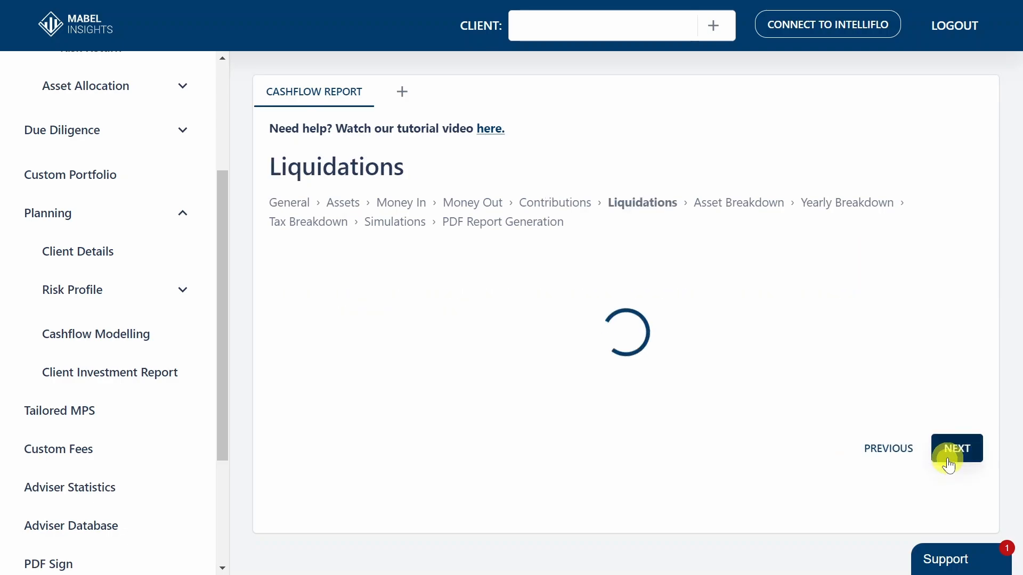
pyautogui.moveTo(990, 164)
pyautogui.mouseDown()
pyautogui.moveTo(989, 226)
pyautogui.moveTo(987, 167)
pyautogui.mouseUp()
pyautogui.click(856, 206)
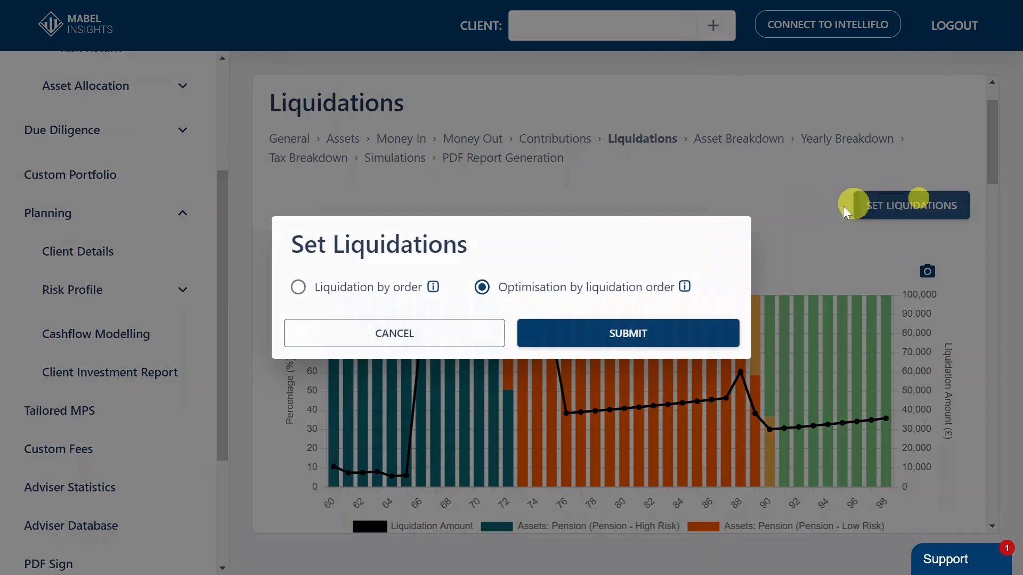
# Try liquidation by order with Pension - Low Risk first, ISA third and GIA fourth, and leave the settings without saving
pyautogui.click(349, 288)
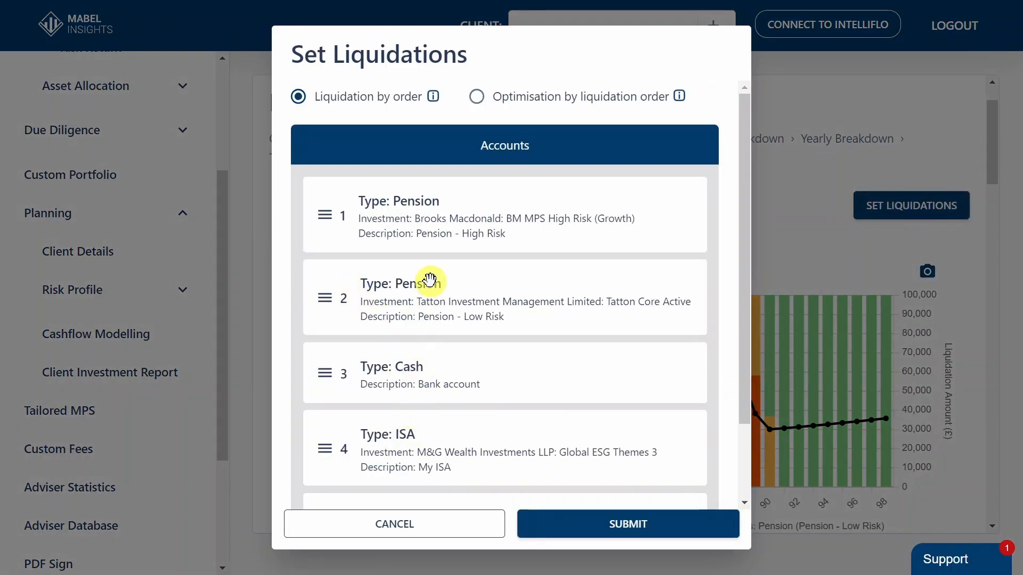
pyautogui.moveTo(427, 277); pyautogui.dragTo(432, 209)
pyautogui.moveTo(400, 423); pyautogui.dragTo(416, 377)
pyautogui.scroll(-2, 420, 377)
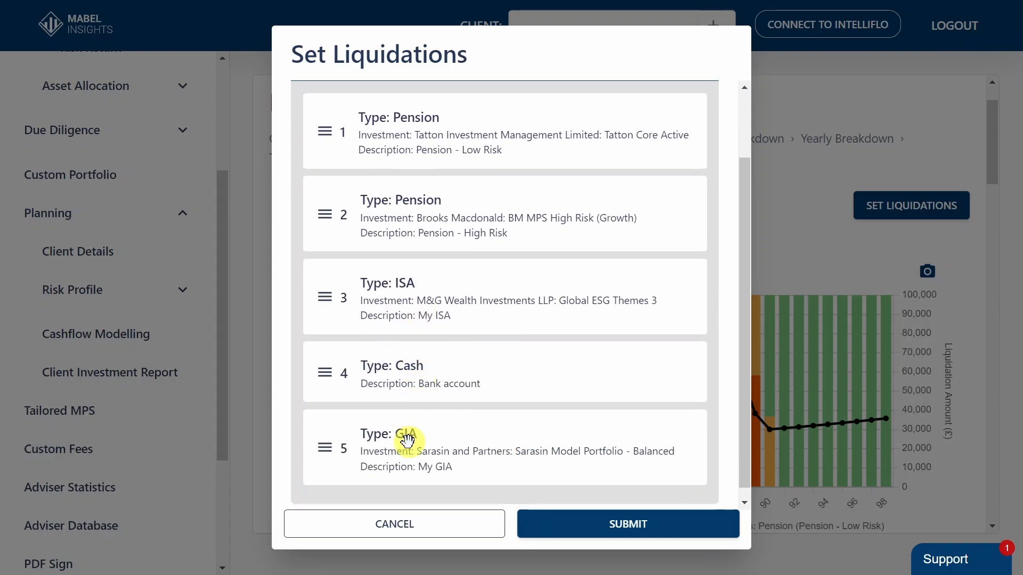
pyautogui.moveTo(406, 438); pyautogui.dragTo(410, 335)
pyautogui.scroll(2, 410, 336)
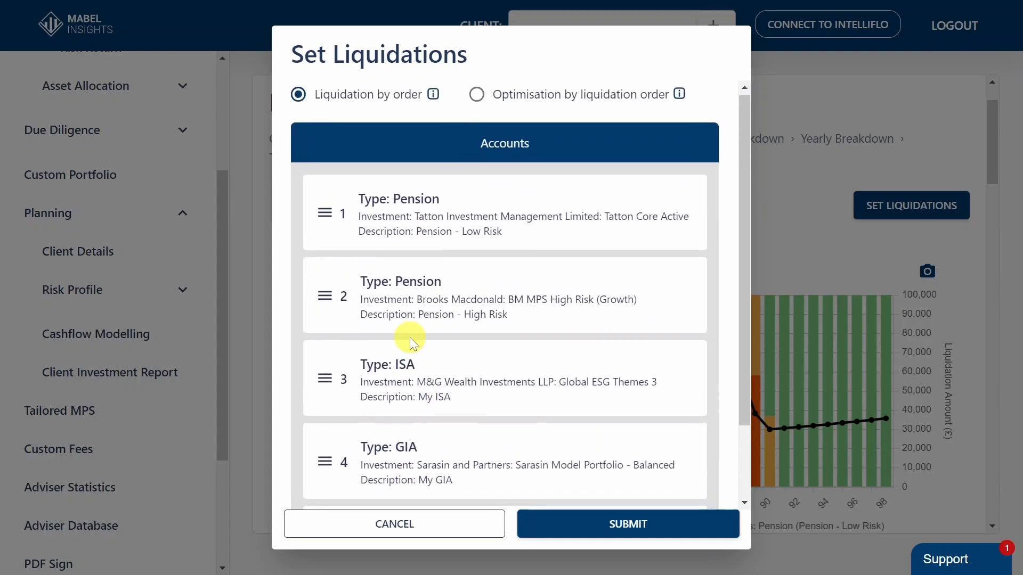
pyautogui.click(478, 104)
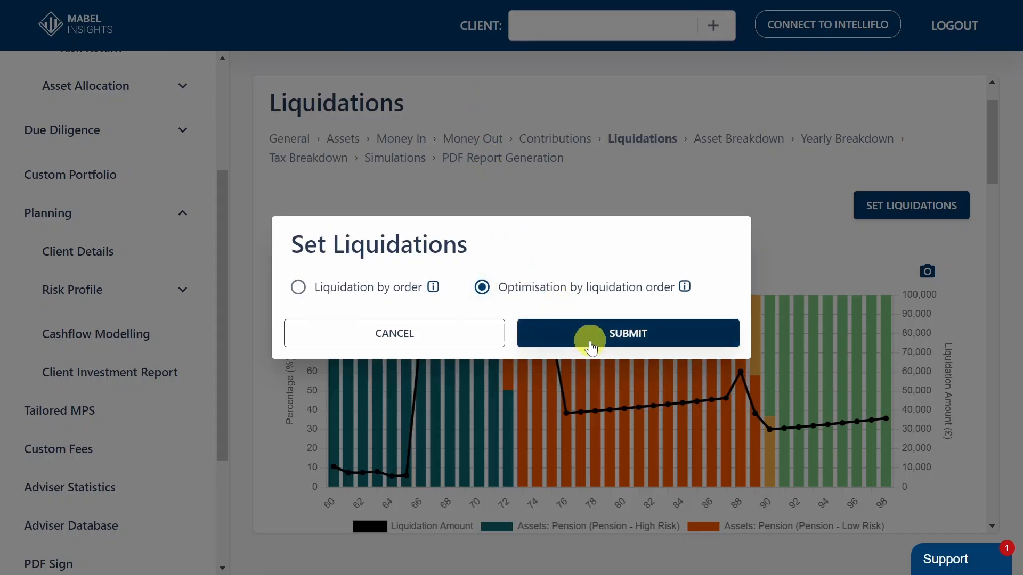
pyautogui.click(468, 332)
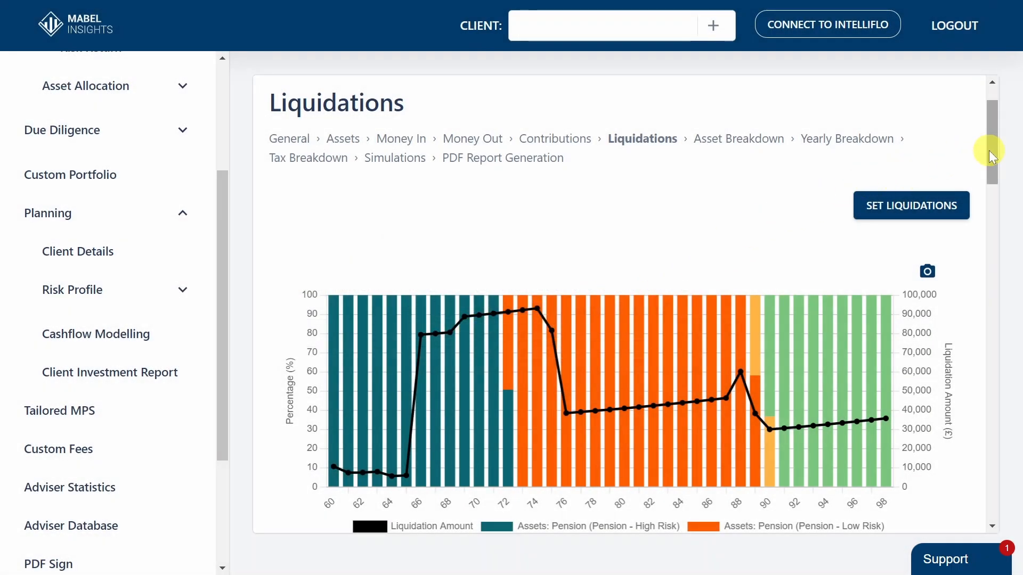
# Examine the liquidations chart by age and the yearly liquidation table down to age 98
pyautogui.moveTo(989, 150); pyautogui.dragTo(990, 167)
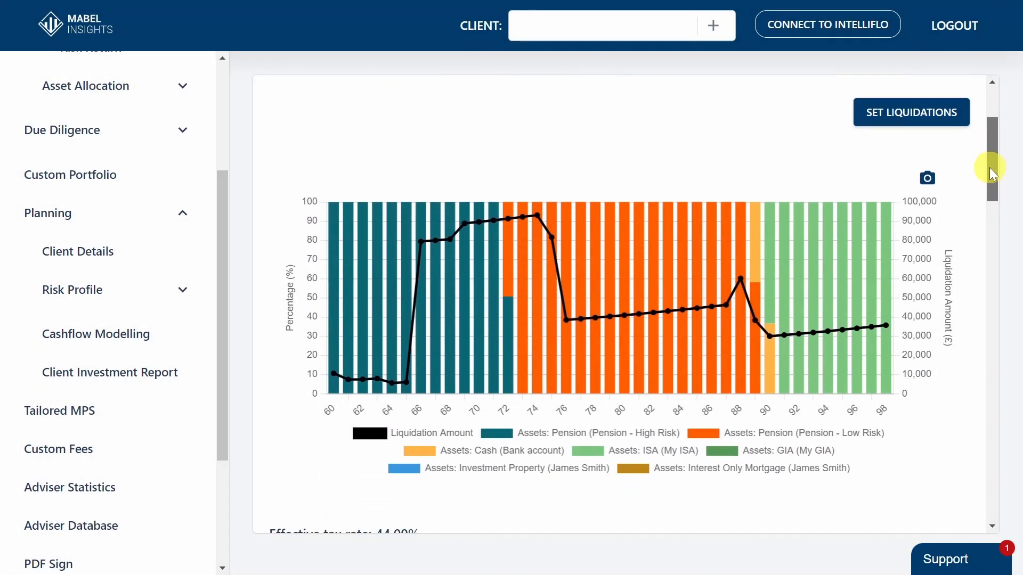
pyautogui.moveTo(465, 328)
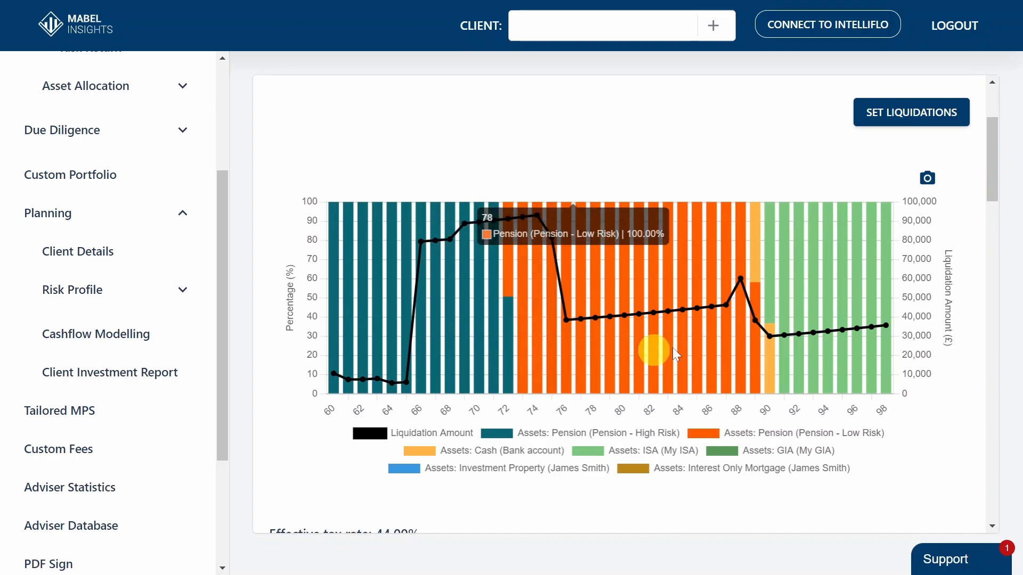
pyautogui.moveTo(989, 196); pyautogui.dragTo(984, 261)
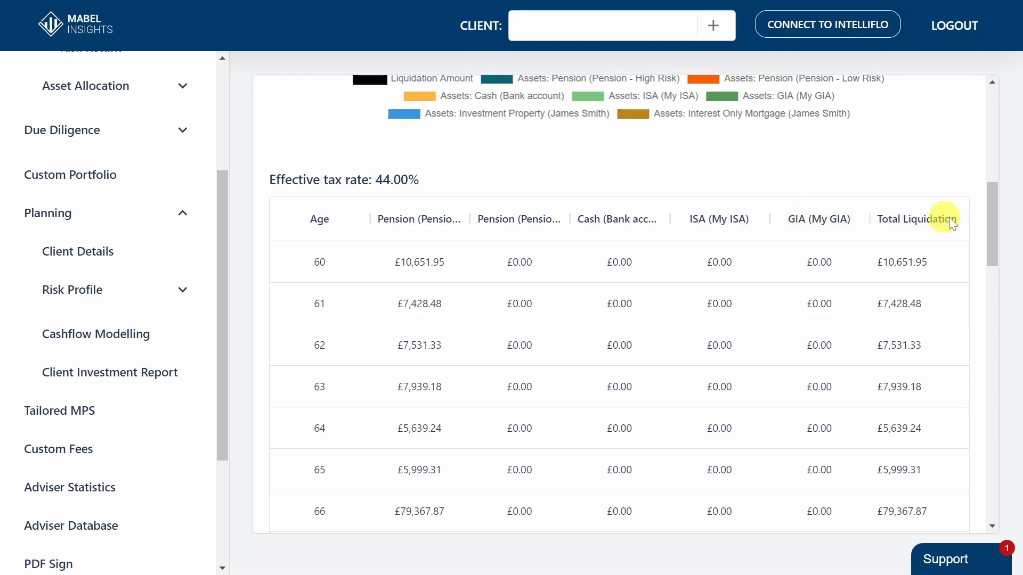
pyautogui.moveTo(987, 217); pyautogui.dragTo(990, 475)
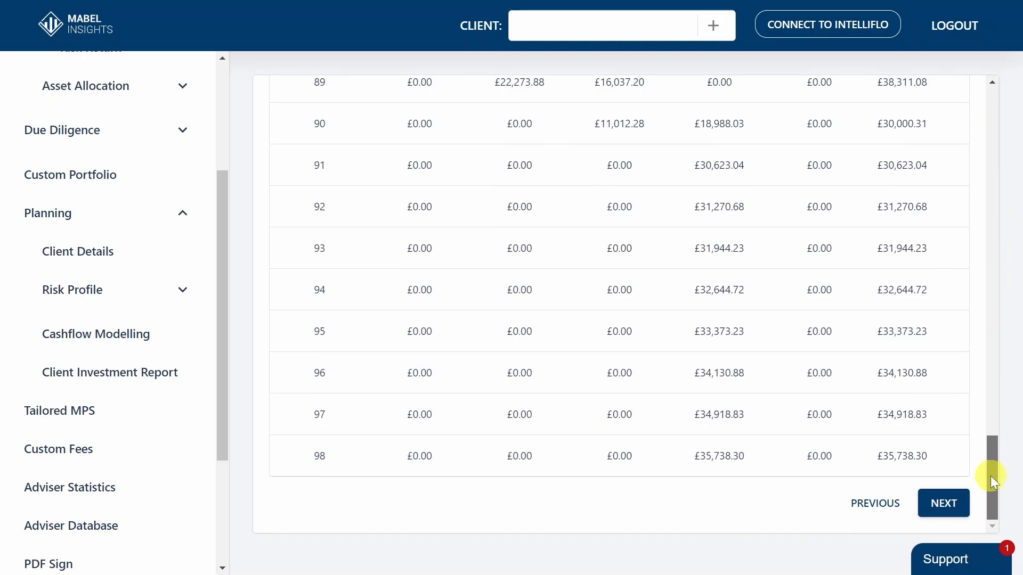
# Proceed to the Asset Breakdown stage and temporarily hide the Investment Property and Pension - High Risk series in the chart
pyautogui.click(967, 494)
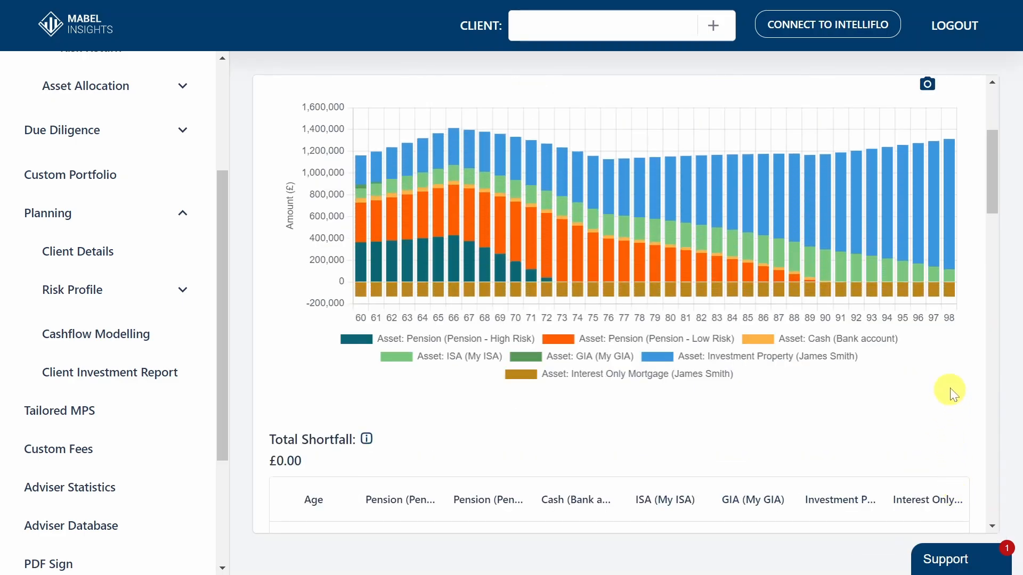
pyautogui.moveTo(992, 200)
pyautogui.mouseDown()
pyautogui.moveTo(983, 174)
pyautogui.moveTo(984, 200)
pyautogui.mouseUp()
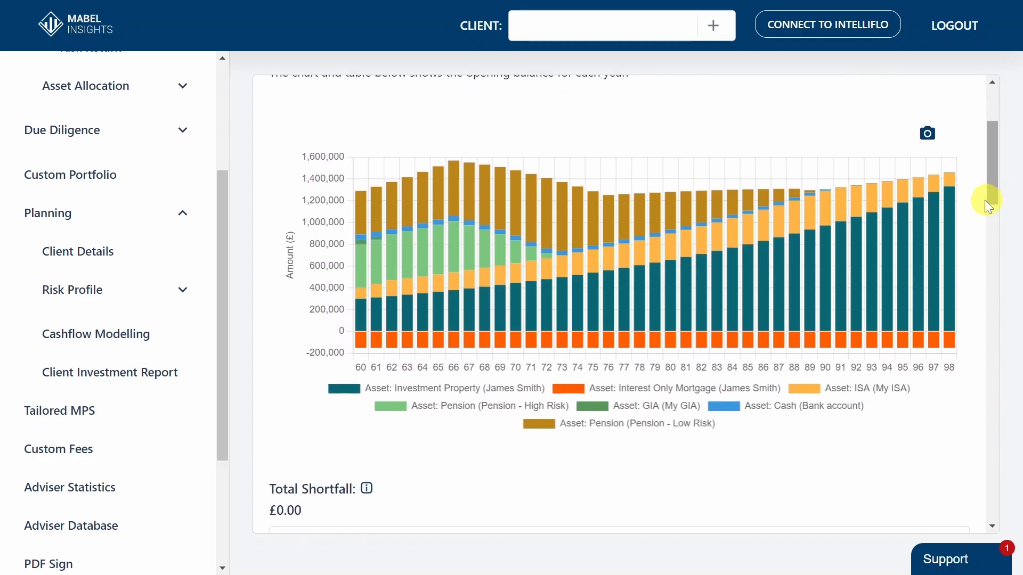
pyautogui.click(495, 387)
pyautogui.click(495, 406)
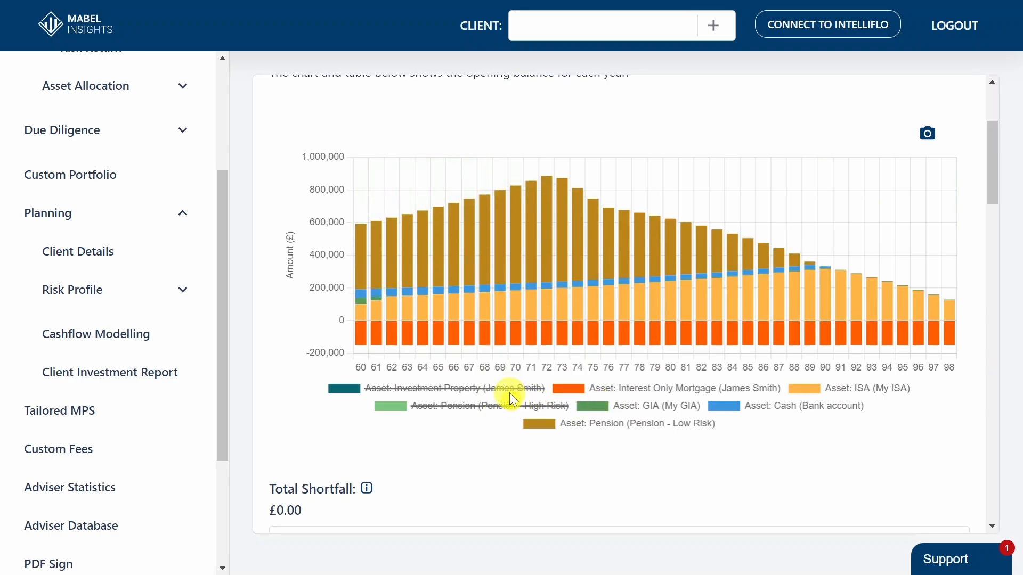
pyautogui.click(509, 392)
pyautogui.click(512, 406)
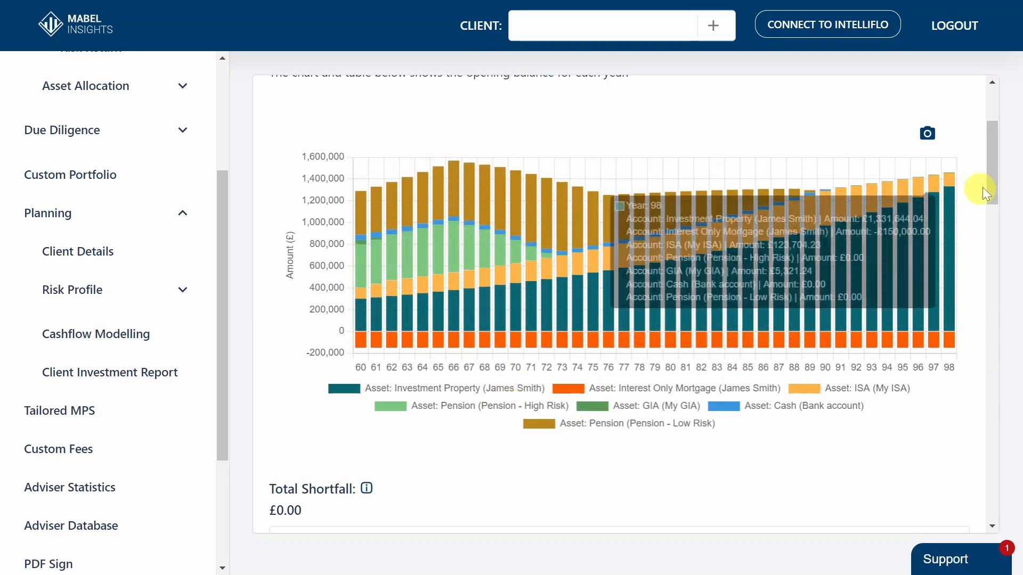
# Check the Total Shortfall explanation and the Asset Breakdown table's yearly balances down to age 98
pyautogui.moveTo(996, 185); pyautogui.dragTo(993, 247)
pyautogui.moveTo(368, 151)
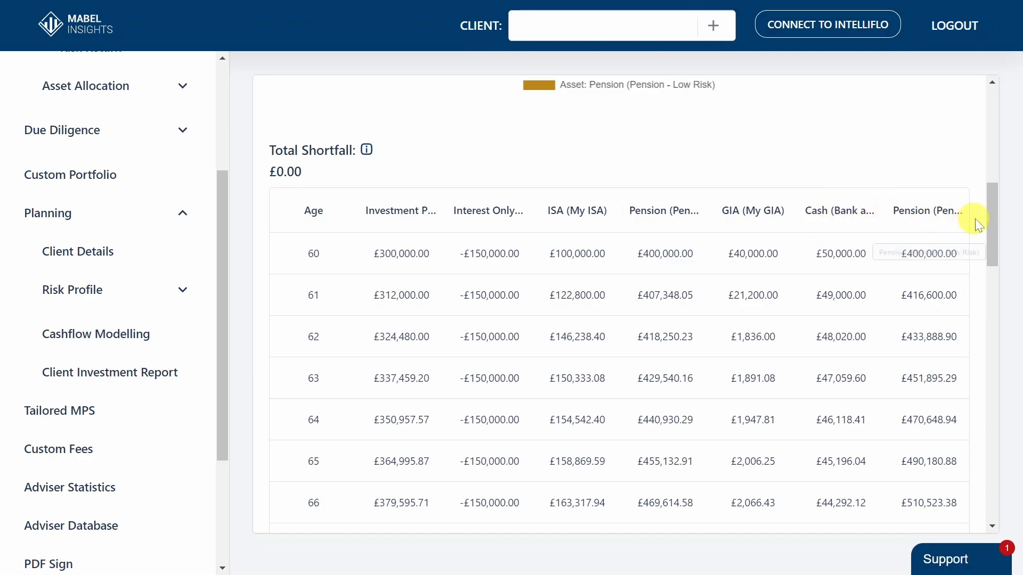
pyautogui.moveTo(988, 217); pyautogui.dragTo(990, 478)
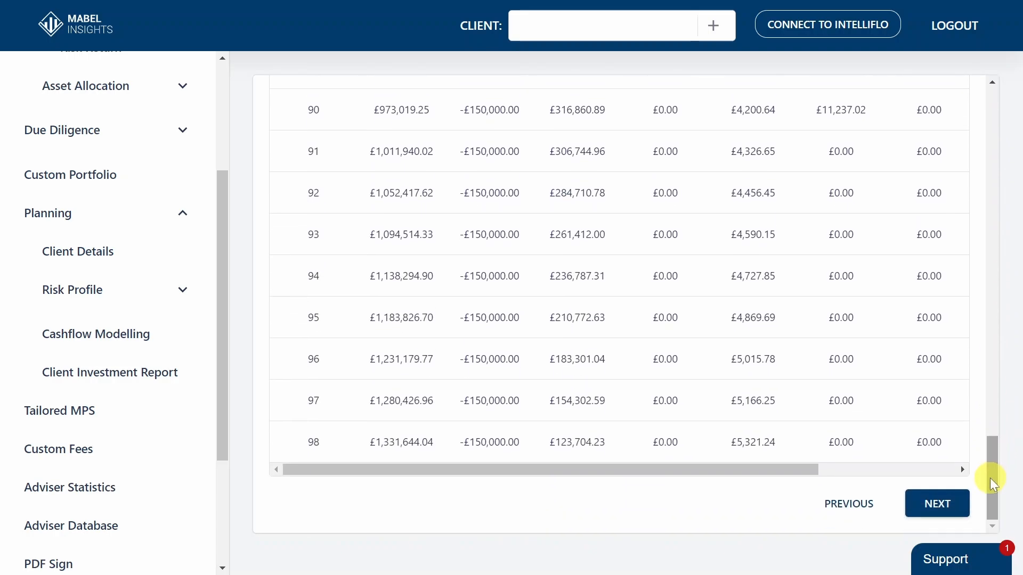
# Proceed to the Yearly Breakdown stage and examine its chart and yearly totals table down to age 98
pyautogui.click(951, 504)
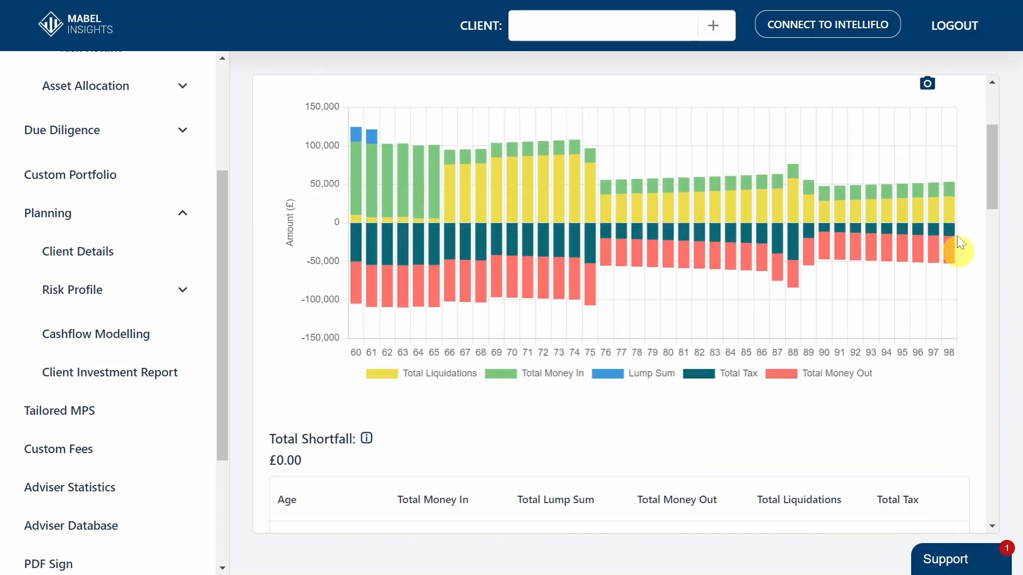
pyautogui.moveTo(991, 187)
pyautogui.mouseDown()
pyautogui.moveTo(985, 152)
pyautogui.moveTo(990, 180)
pyautogui.mouseUp()
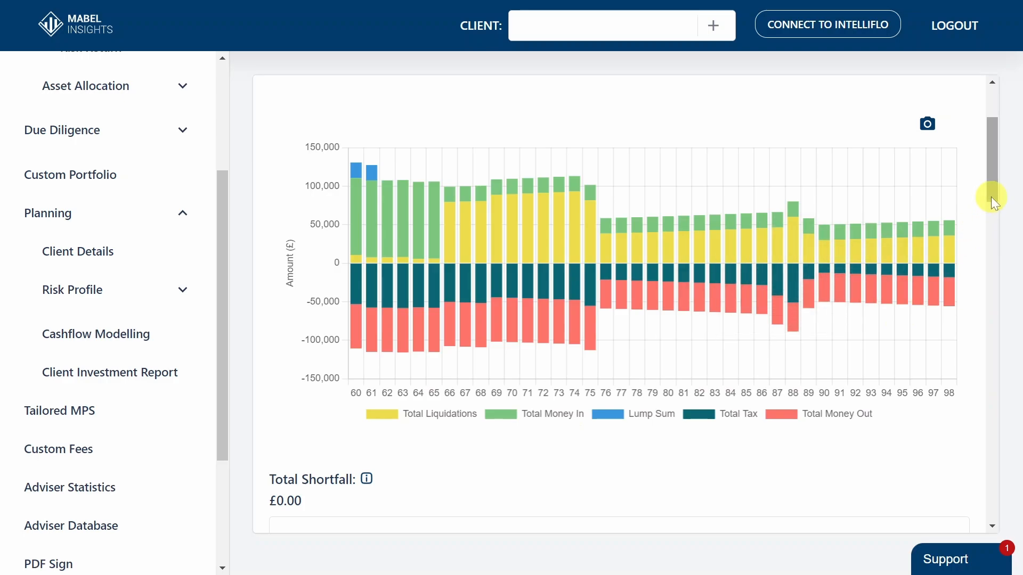
pyautogui.moveTo(991, 197); pyautogui.dragTo(967, 519)
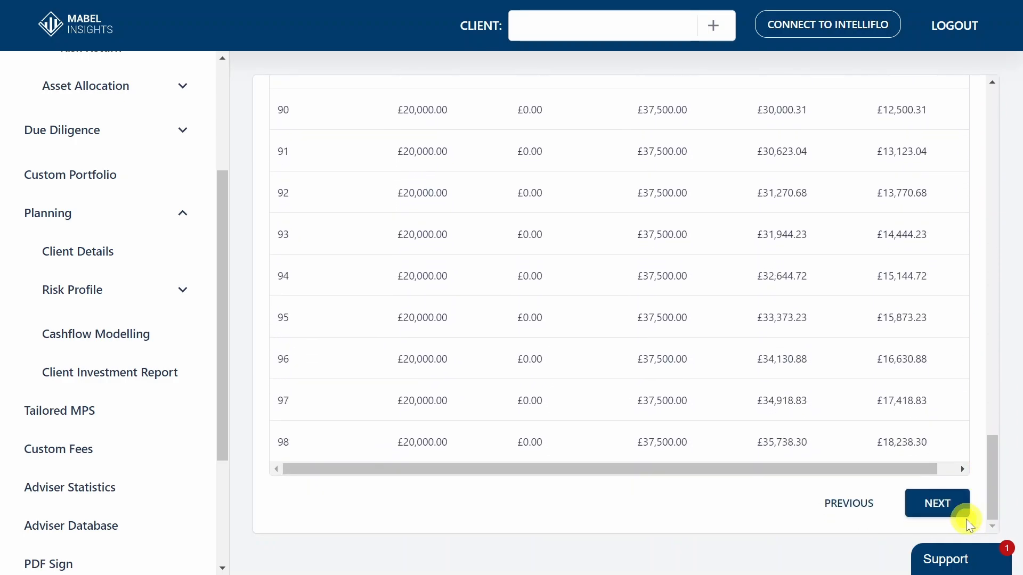
# Proceed to the Tax Breakdown stage and examine the chart of tax amounts by age
pyautogui.click(919, 504)
pyautogui.scroll(3, 991, 184)
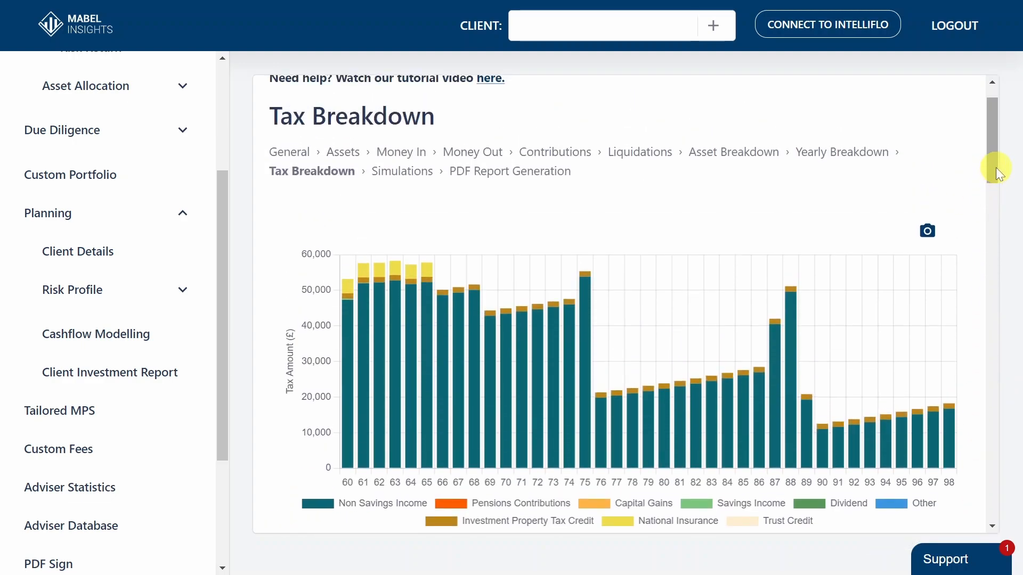
pyautogui.moveTo(995, 167); pyautogui.dragTo(993, 182)
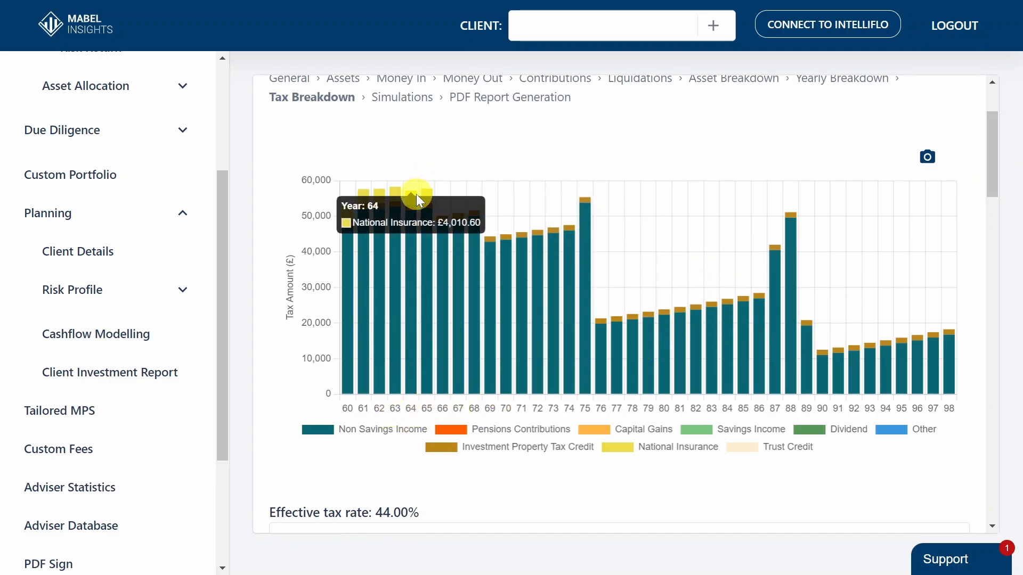
# Proceed to the Simulations stage and open the standard Monte Carlo simulation's generation prompt, dismissing it without submitting
pyautogui.moveTo(990, 190); pyautogui.dragTo(997, 479)
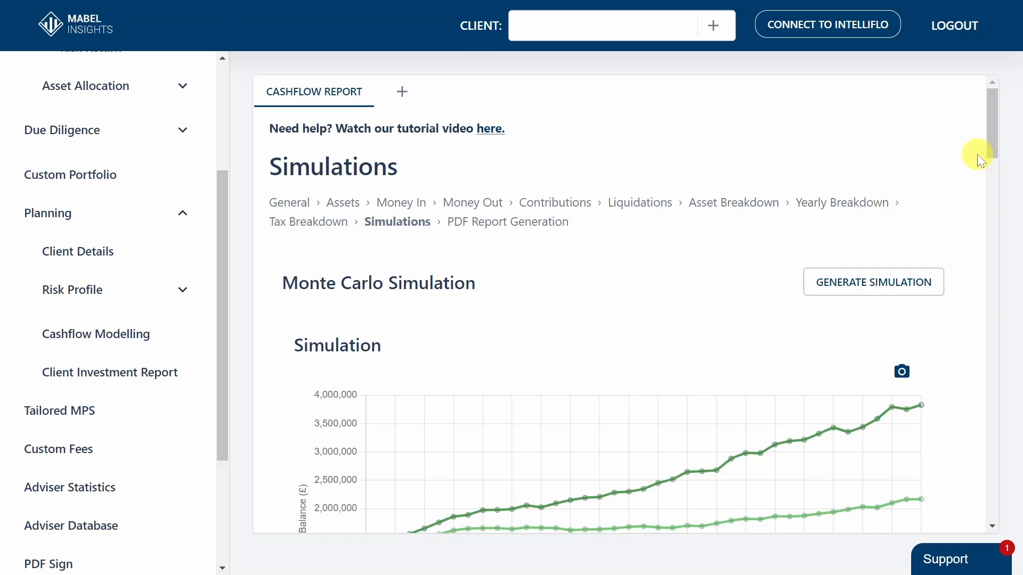
pyautogui.moveTo(990, 146); pyautogui.dragTo(983, 168)
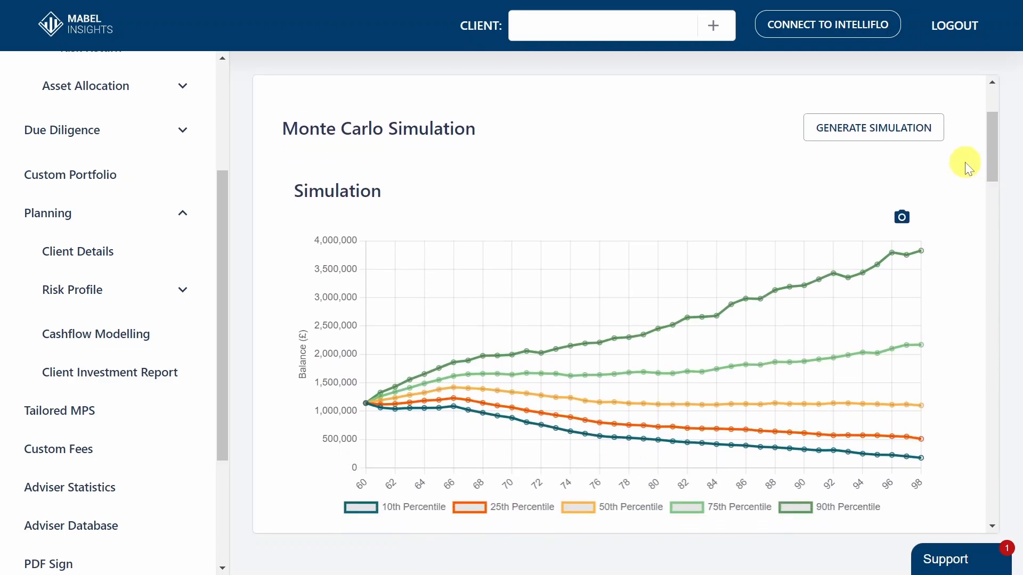
pyautogui.click(933, 140)
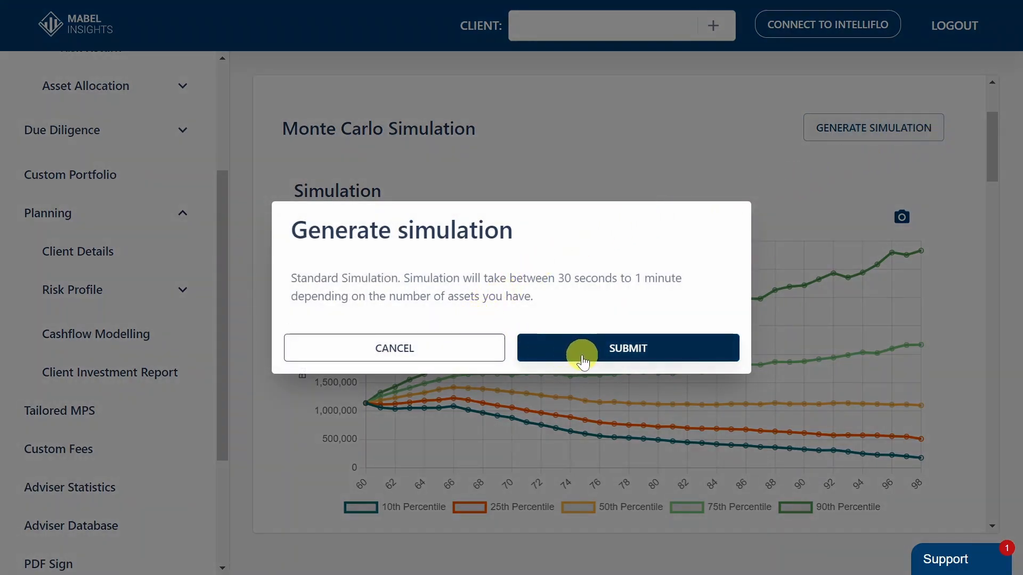
pyautogui.click(483, 350)
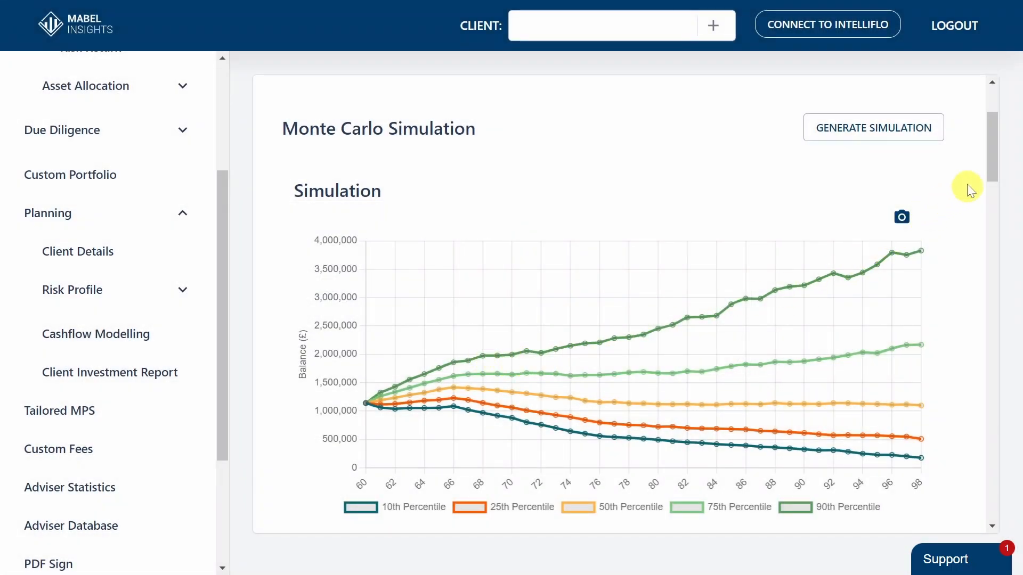
# Examine the Monte Carlo simulation's percentile chart, plan success chance and Probability of capital loss table
pyautogui.scroll(-3, 989, 170)
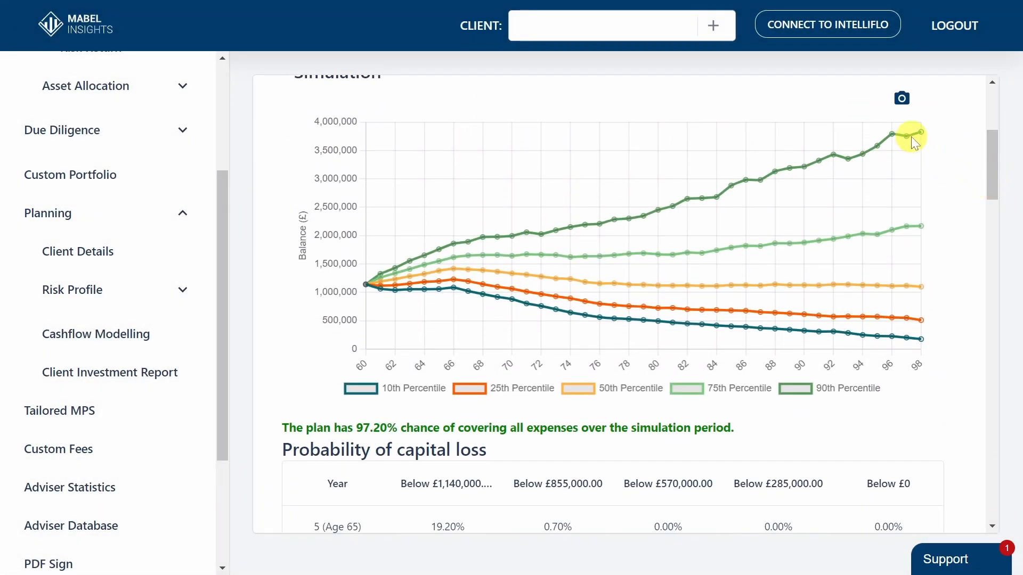
pyautogui.moveTo(862, 286)
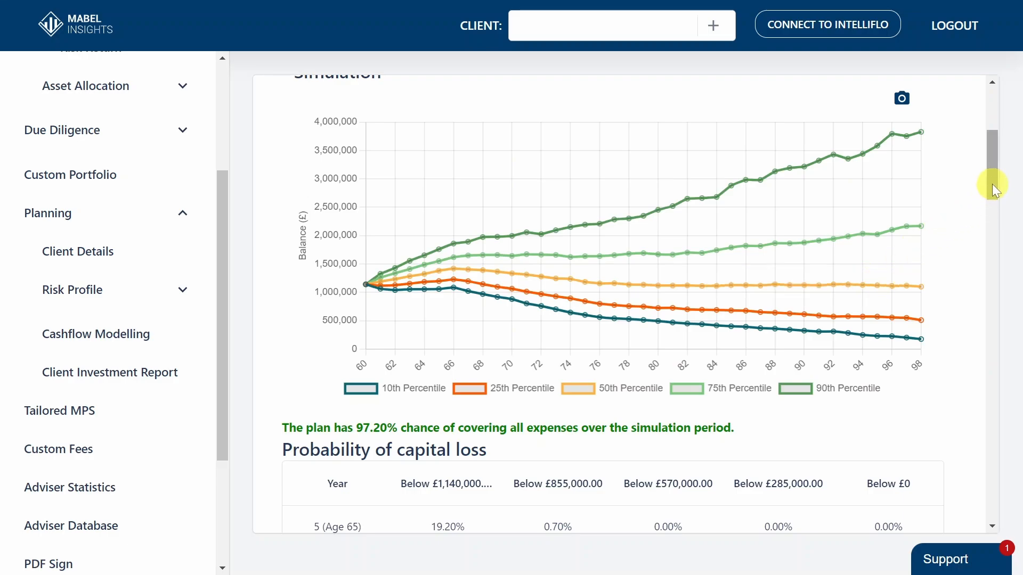
pyautogui.moveTo(992, 183); pyautogui.dragTo(988, 229)
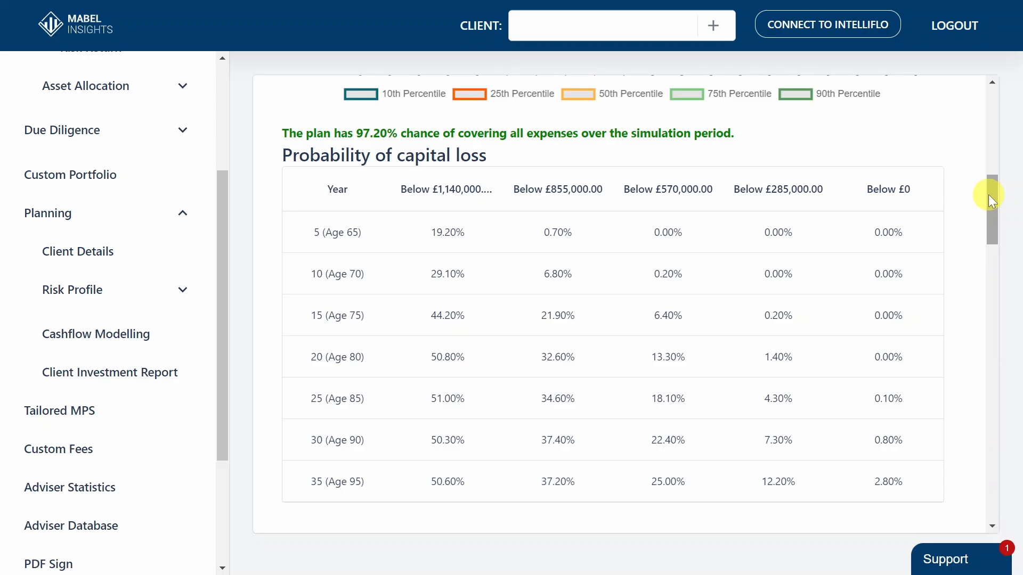
# Try a Lower Return of 20% for the lower-than-expected returns simulation, cancel without generating, and view that section's chart
pyautogui.moveTo(989, 194); pyautogui.dragTo(985, 265)
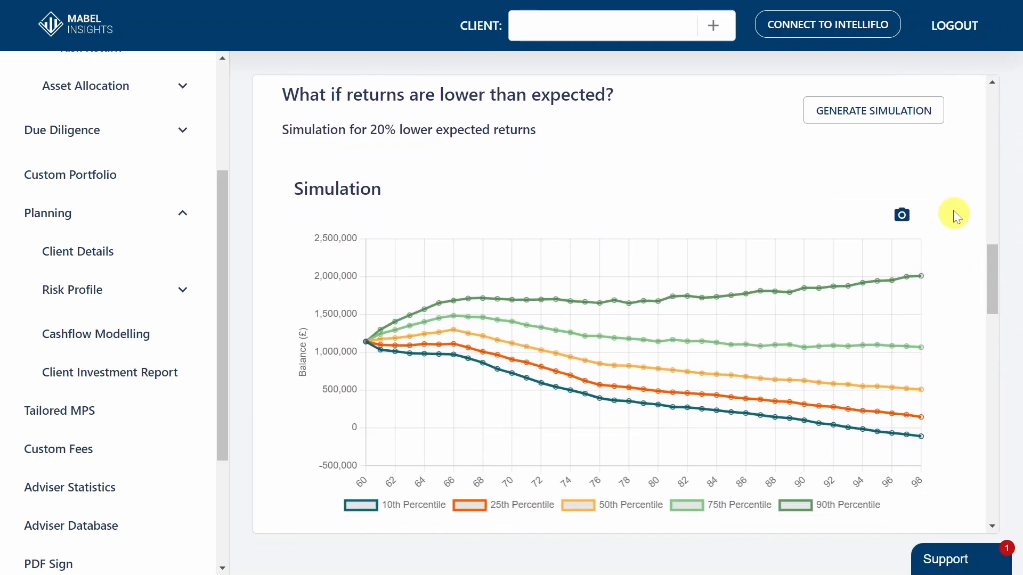
pyautogui.click(877, 117)
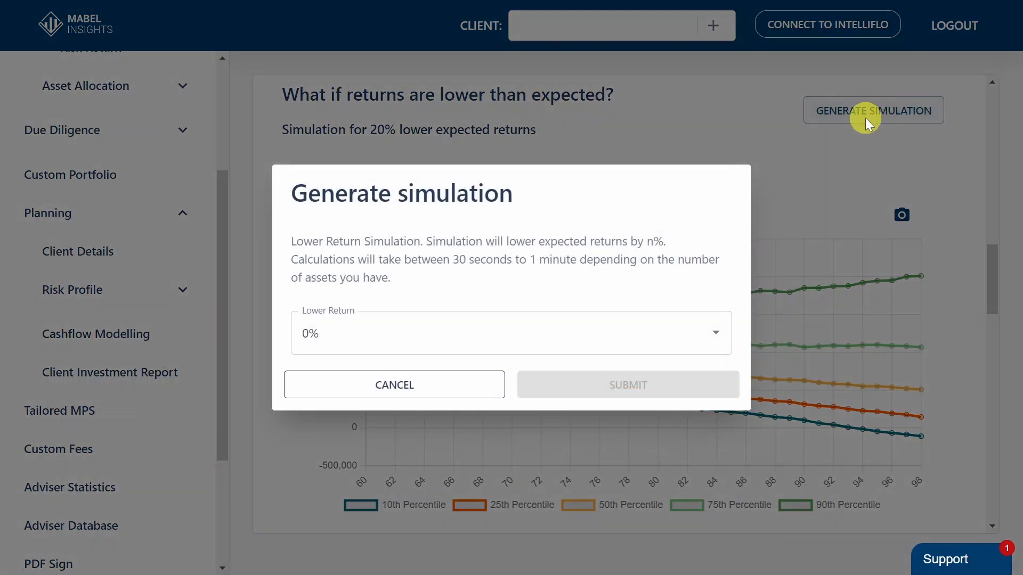
pyautogui.click(613, 329)
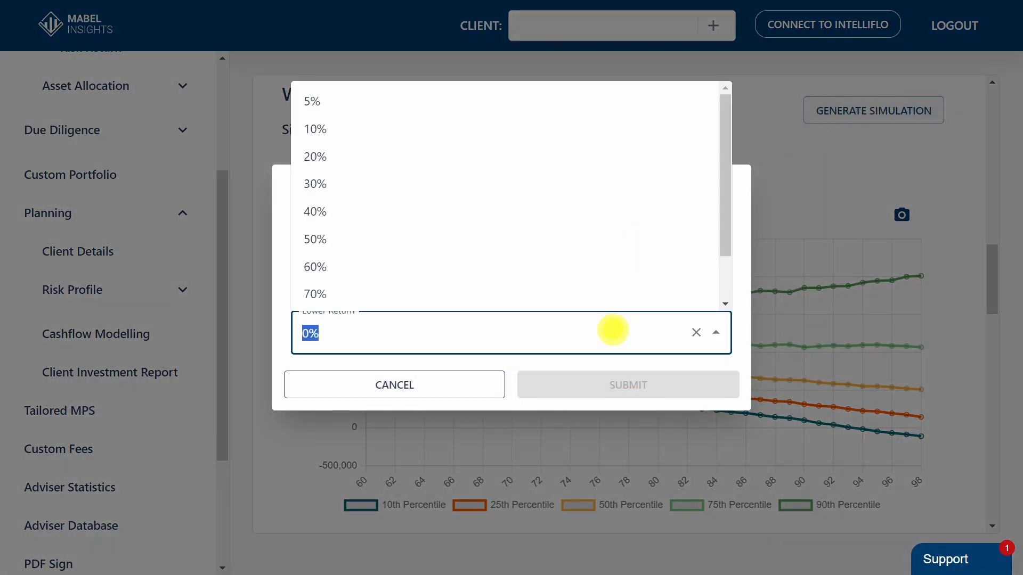
pyautogui.click(506, 166)
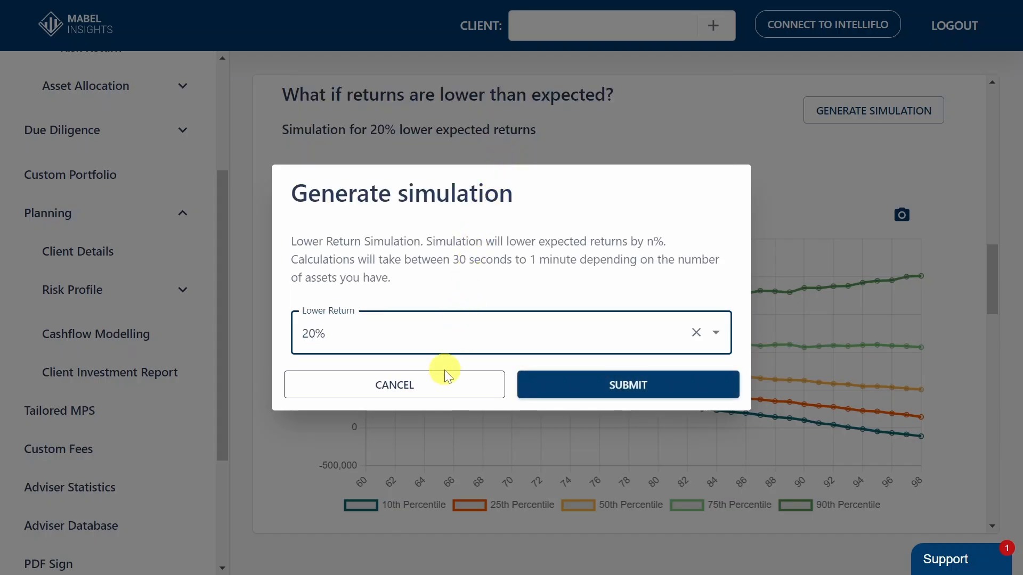
pyautogui.click(476, 396)
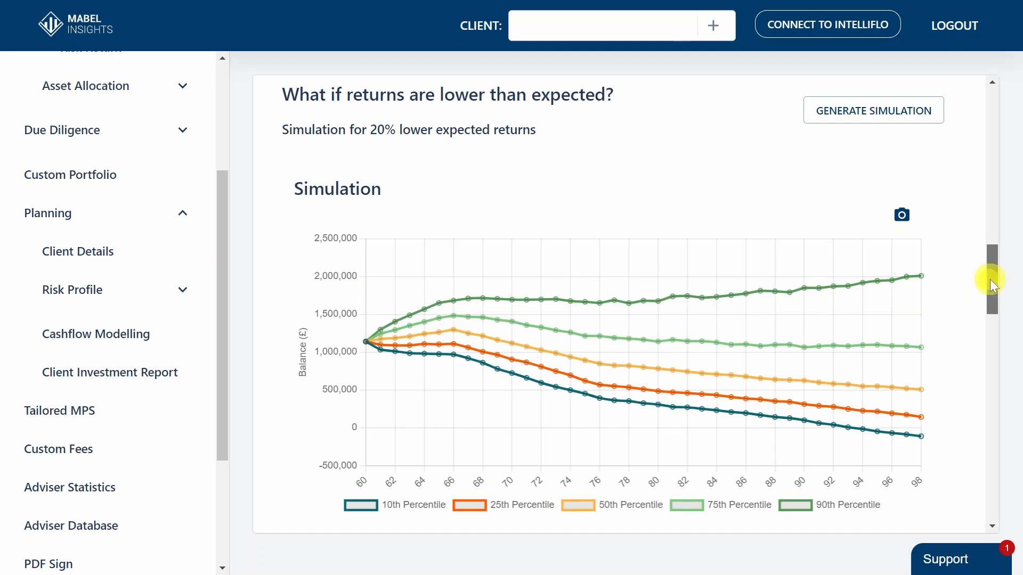
pyautogui.moveTo(990, 279); pyautogui.dragTo(990, 292)
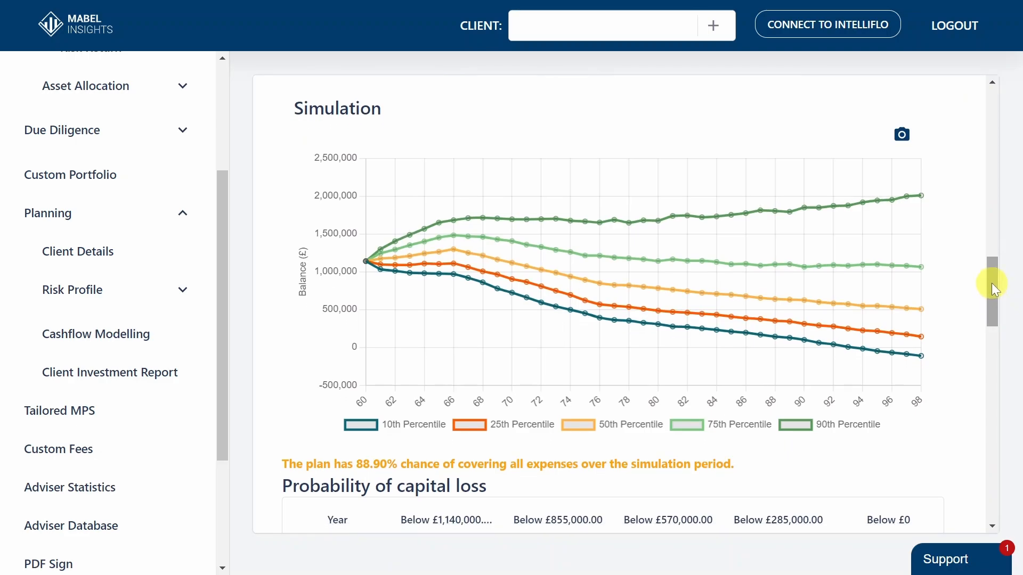
# Try a market crash scenario with a -25% return at 2029 (Age: 65), and cancel without generating it
pyautogui.moveTo(992, 282); pyautogui.dragTo(992, 401)
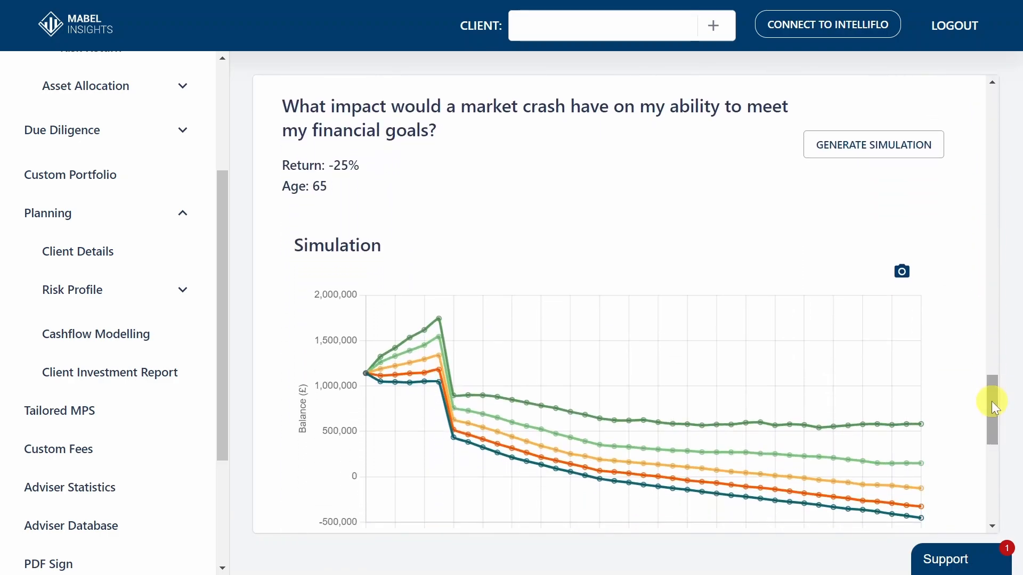
pyautogui.click(888, 158)
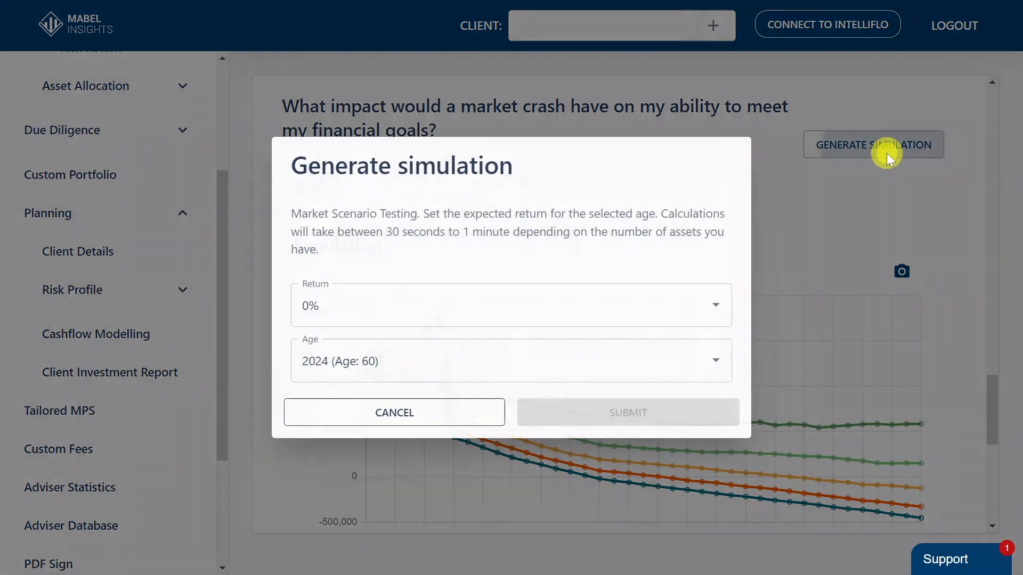
pyautogui.click(518, 312)
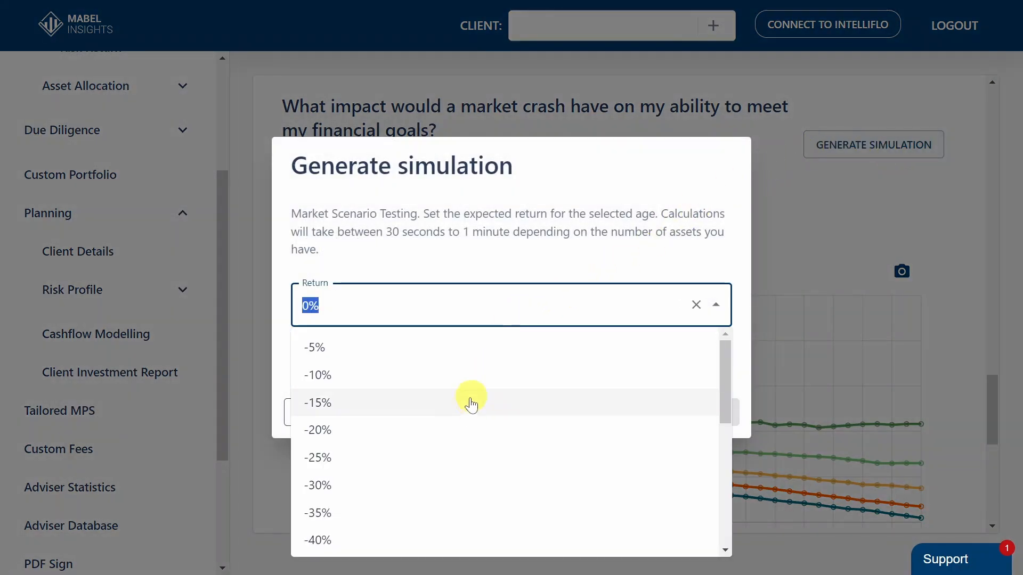
pyautogui.click(429, 456)
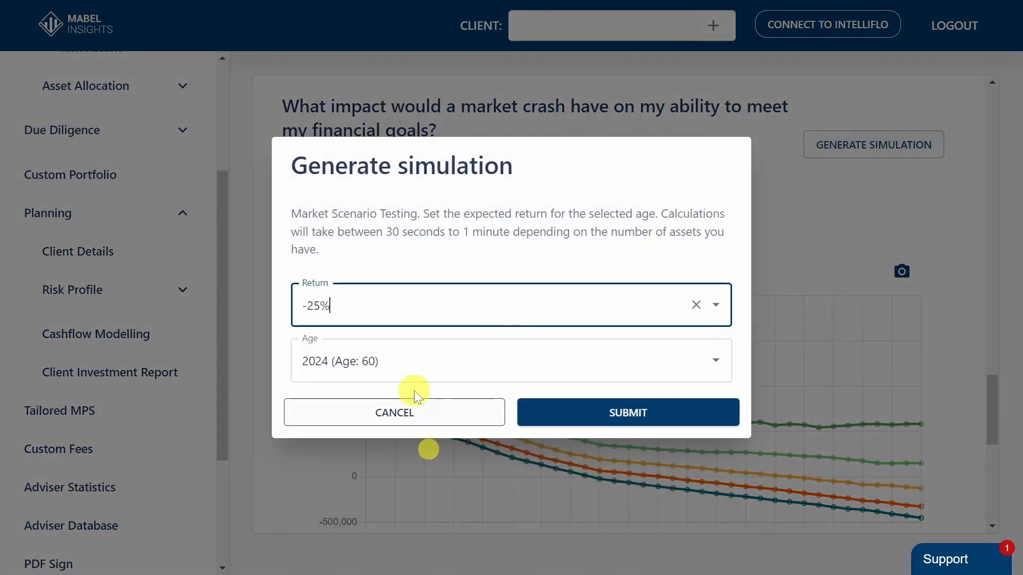
pyautogui.click(401, 358)
pyautogui.click(394, 268)
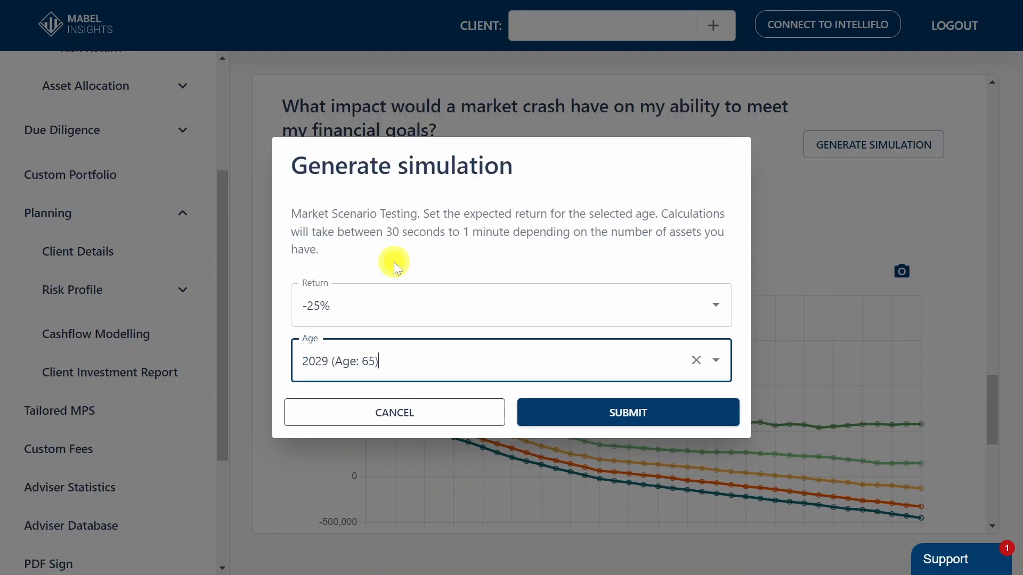
pyautogui.click(472, 419)
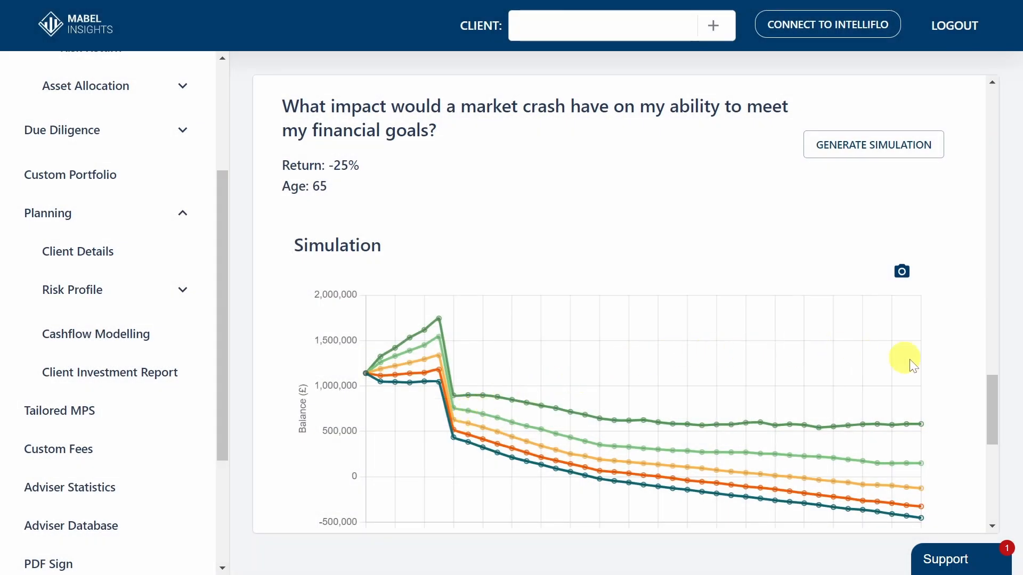
# Examine the market crash simulation's percentile chart, plan success chance and Probability of capital loss table
pyautogui.scroll(-2, 991, 389)
pyautogui.scroll(-2, 992, 391)
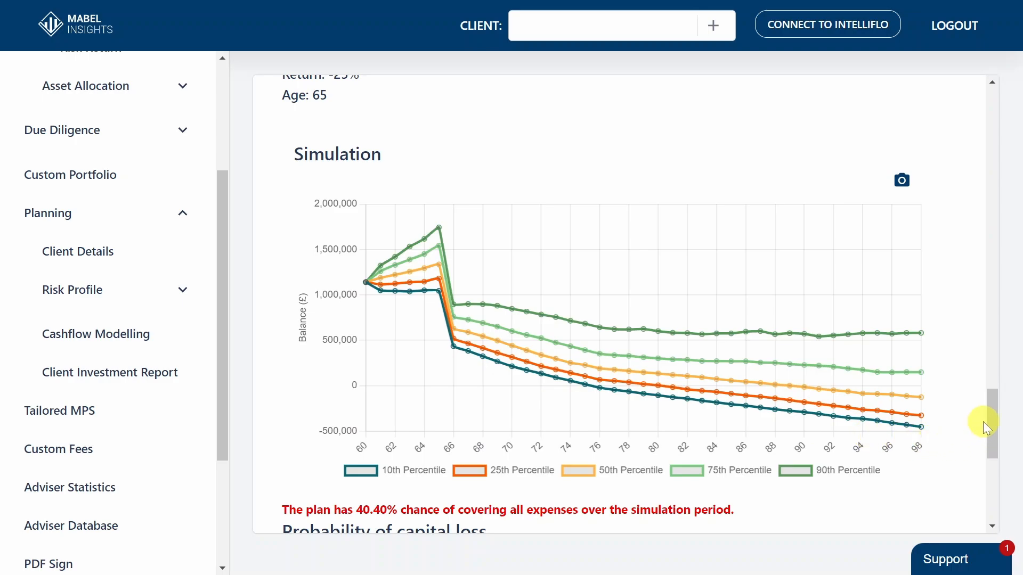
pyautogui.scroll(-1, 987, 421)
pyautogui.moveTo(987, 427); pyautogui.dragTo(991, 480)
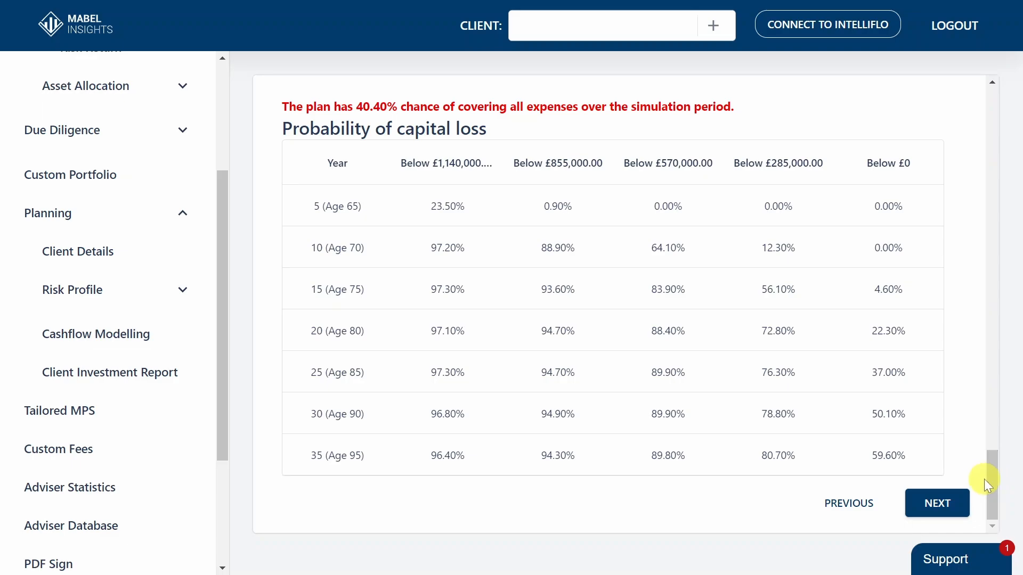
# Proceed to the PDF Report Generation stage and check the Adviser Name and Adviser Firm fields
pyautogui.click(950, 503)
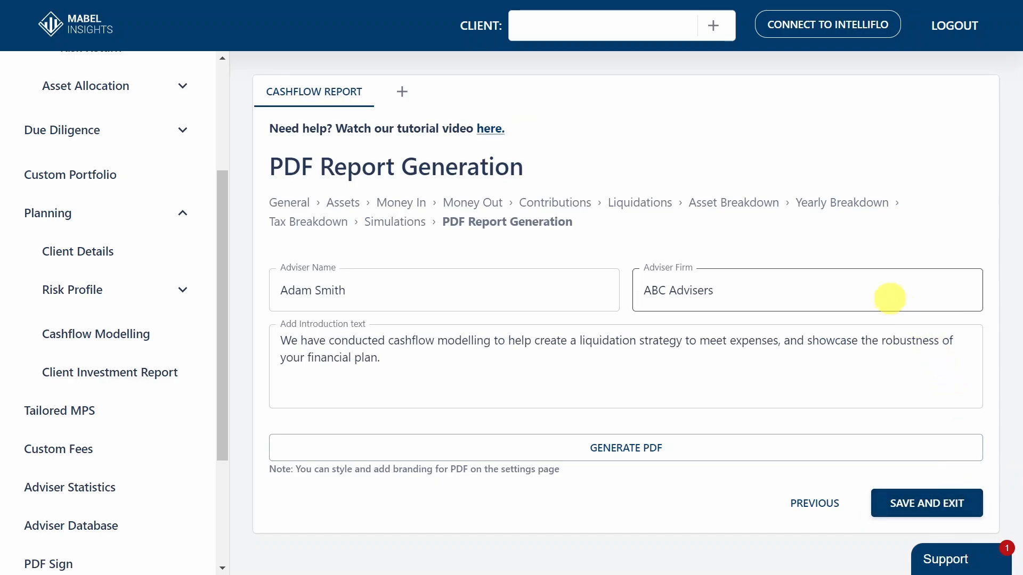
pyautogui.click(472, 285)
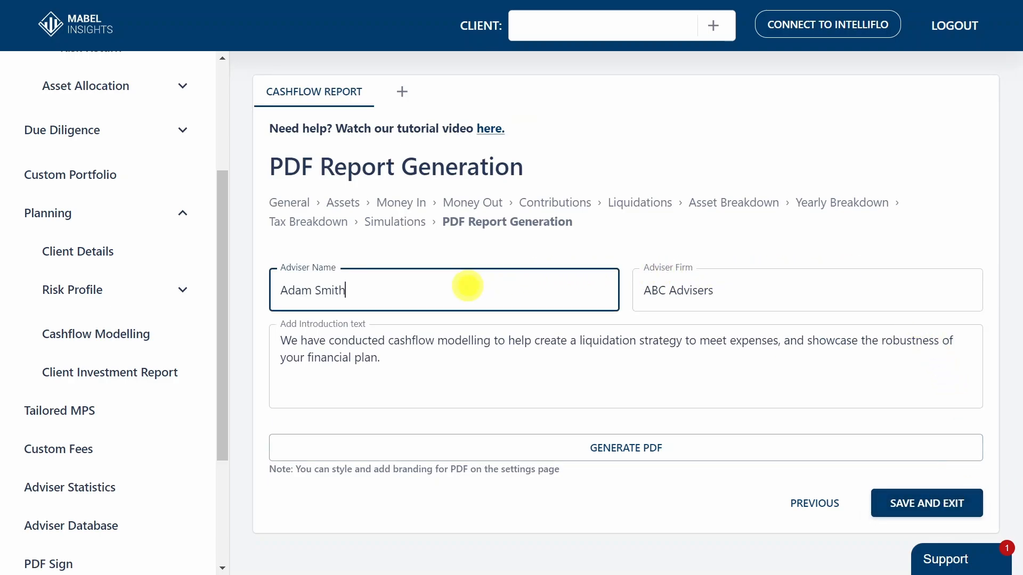
pyautogui.click(735, 290)
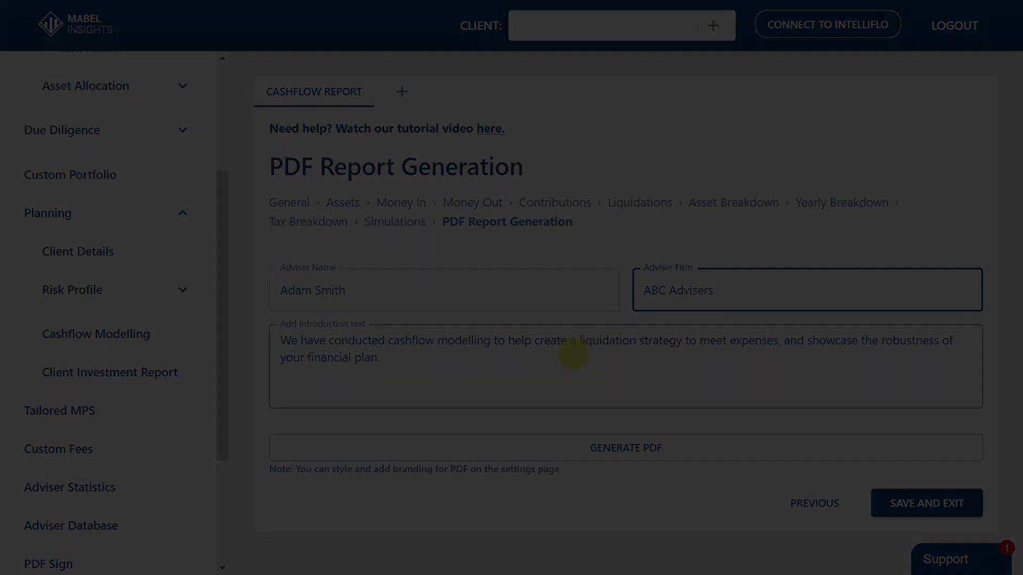